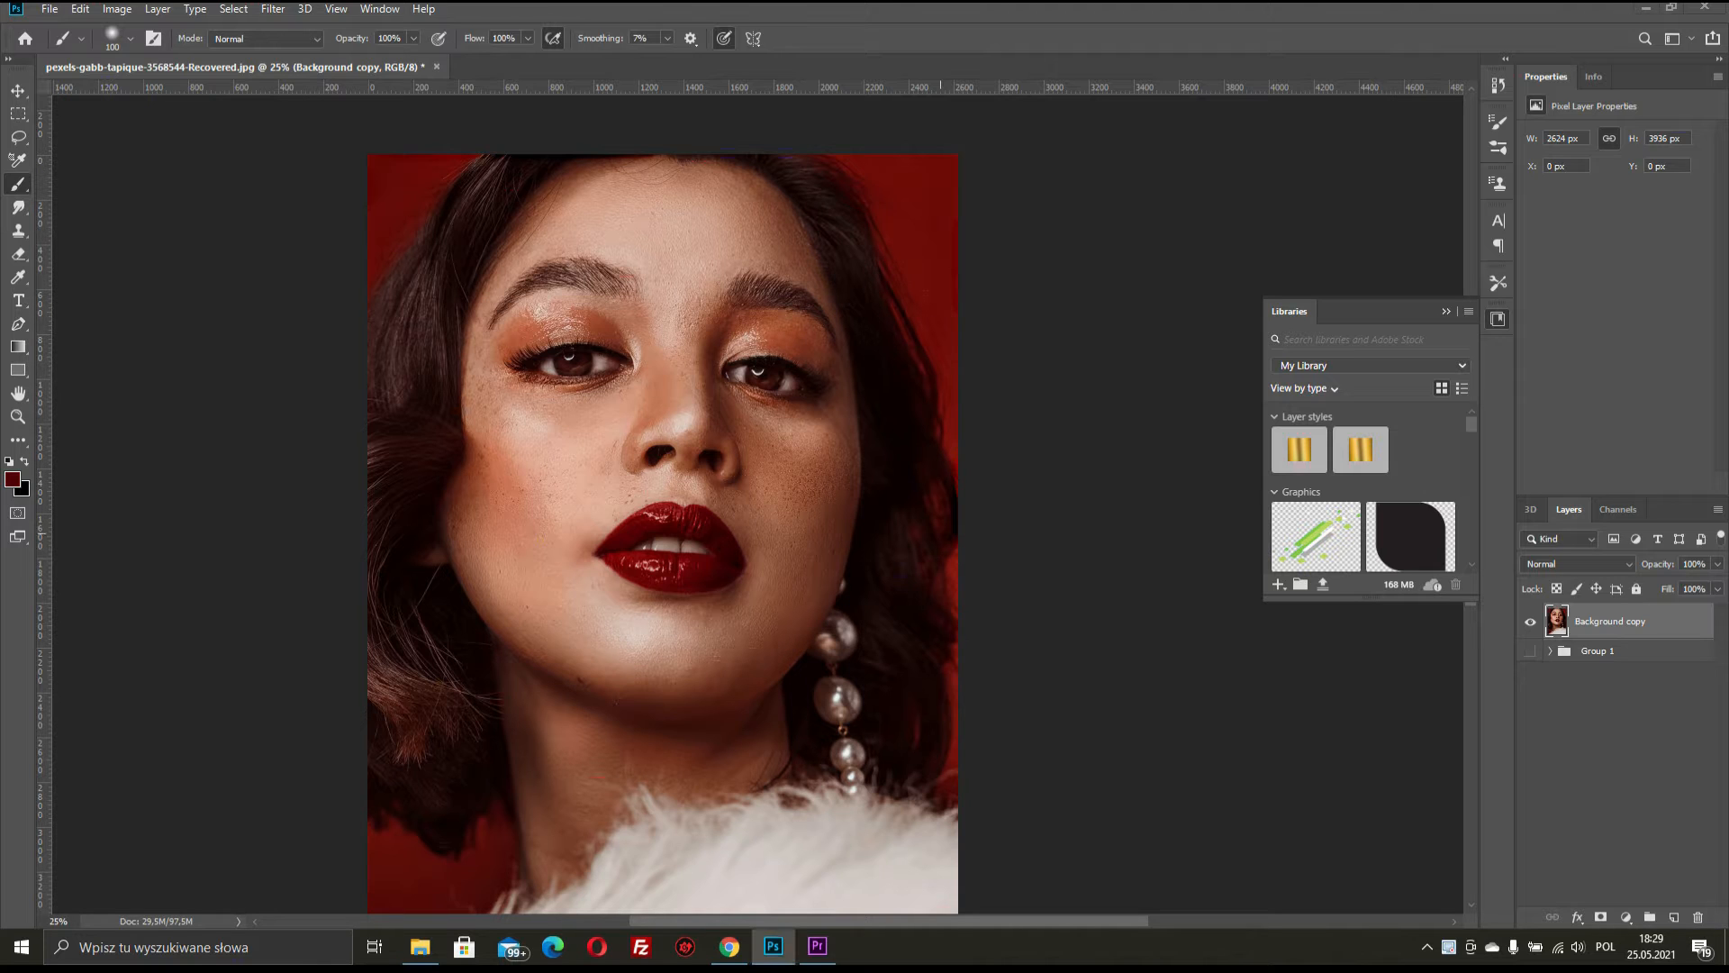
Duplicate the Background copy portrait layer
{"action": "key", "text": "ctrl+plus"}
{"action": "key", "text": "ctrl+plus"}
{"action": "key", "text": "ctrl+plus"}
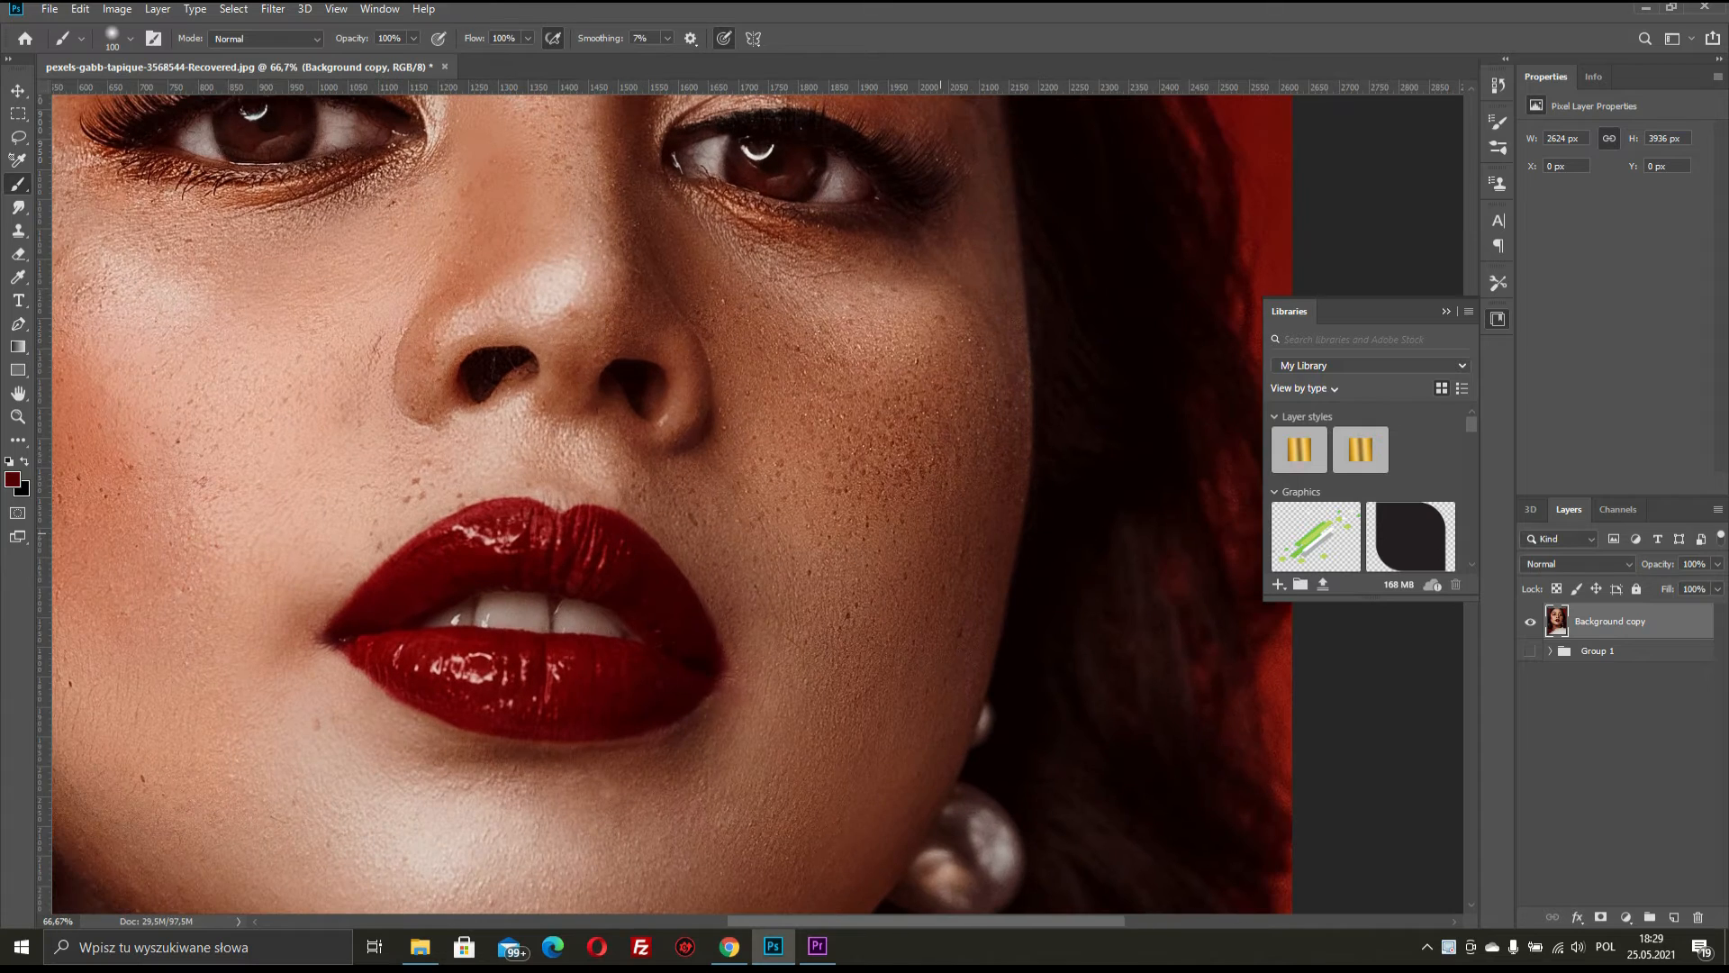
{"action": "key", "text": "ctrl+minus"}
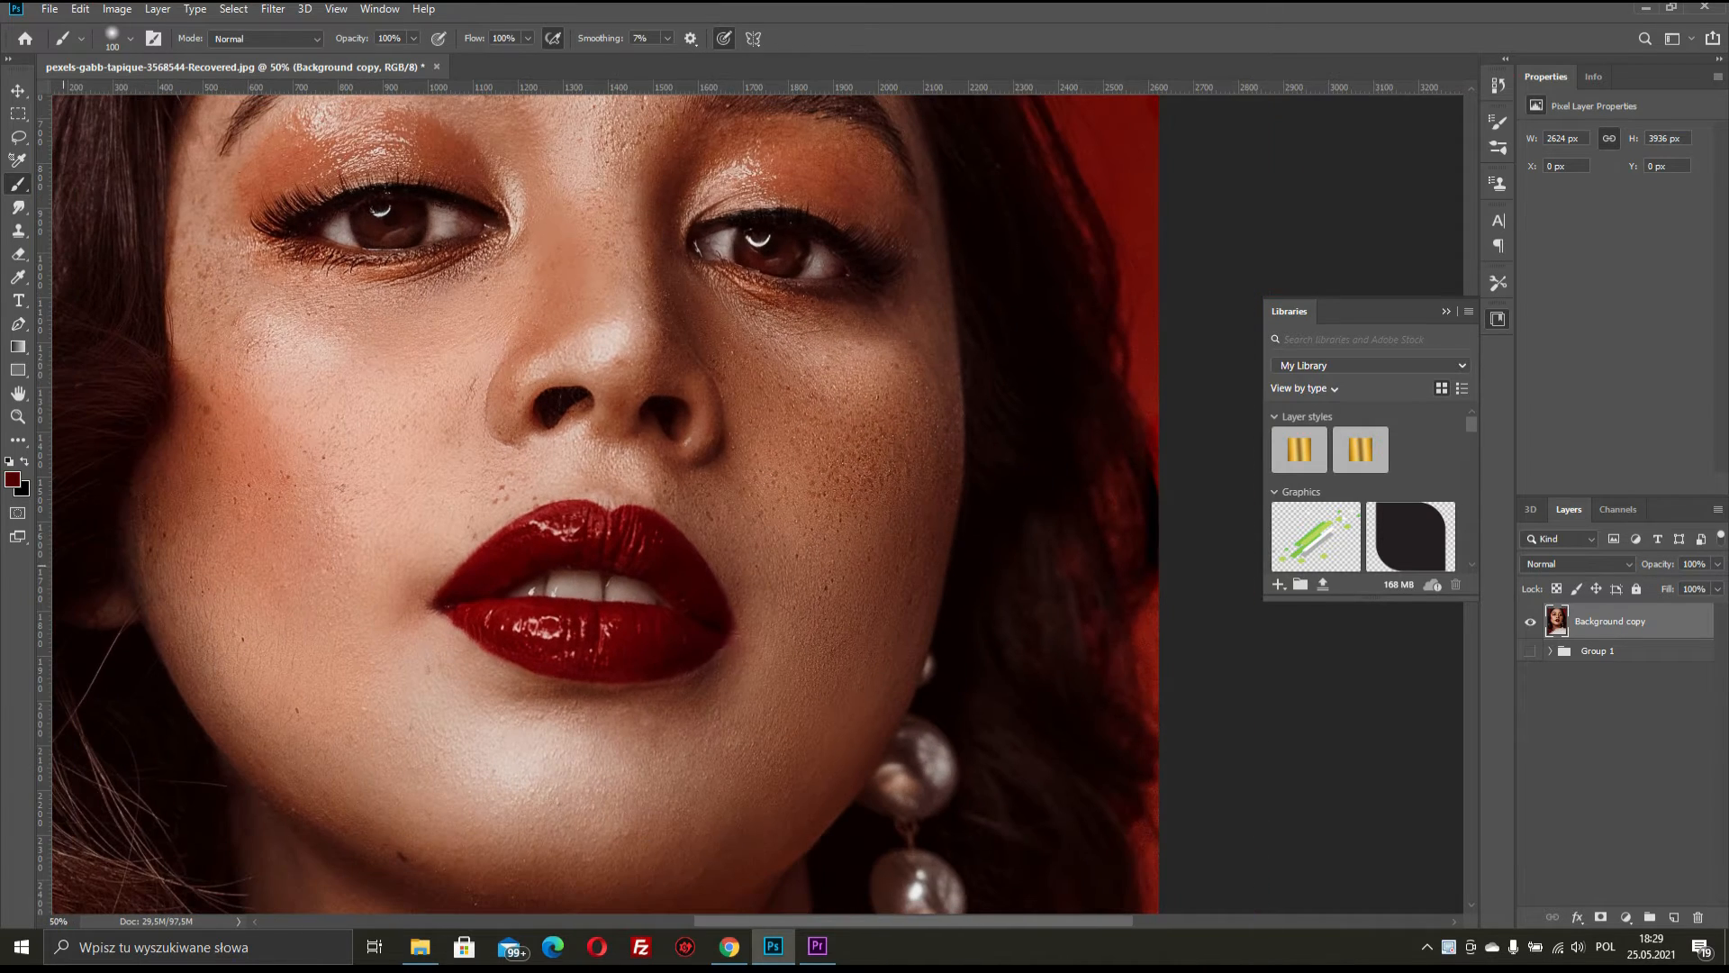
{"action": "key", "text": "v"}
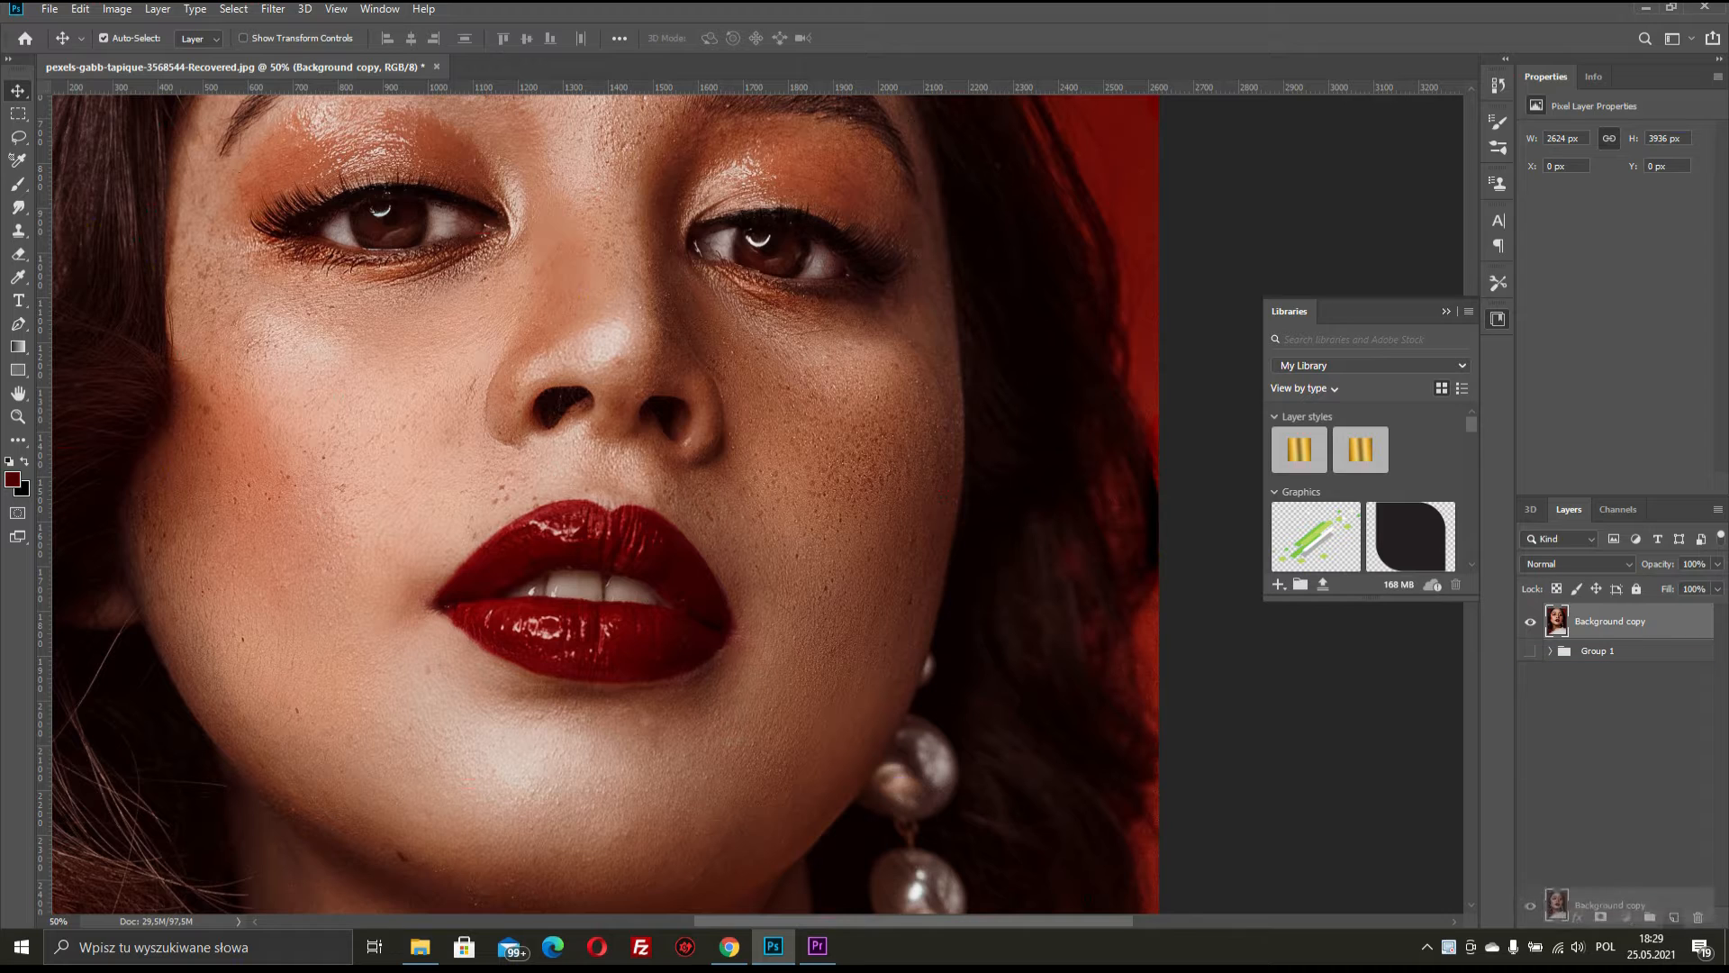
{"action": "key", "text": "ctrl+j"}
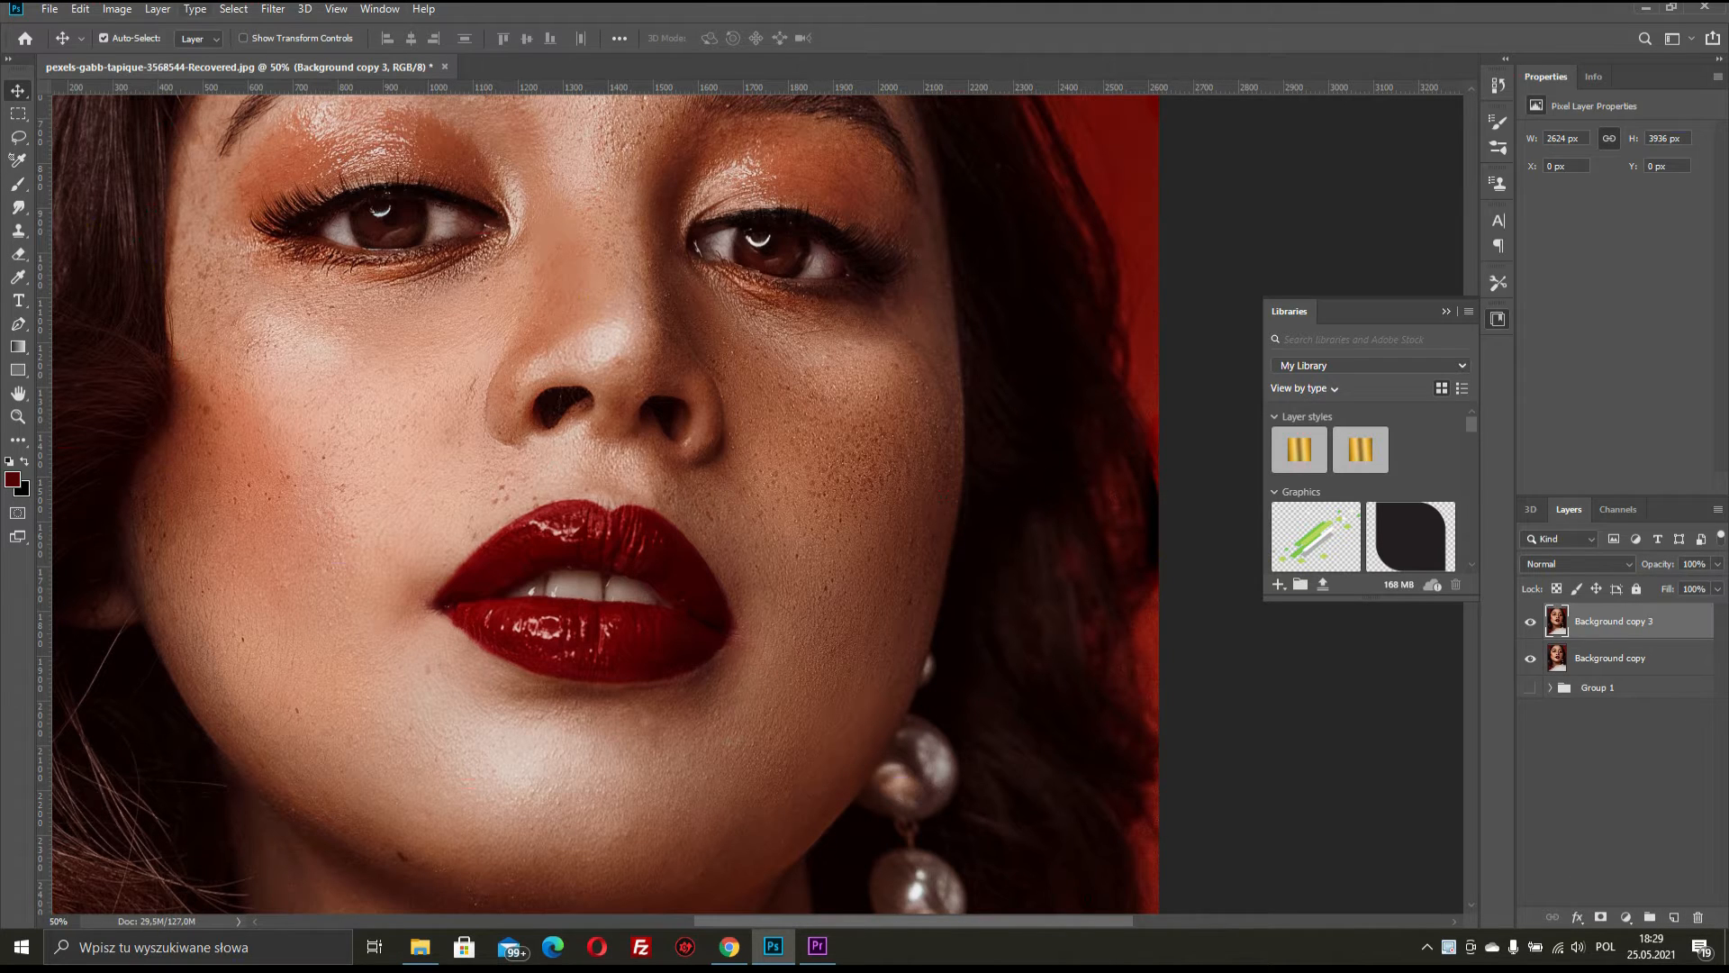
Invert the colours of the duplicated portrait layer
{"action": "left_click", "coordinate": [158, 9]}
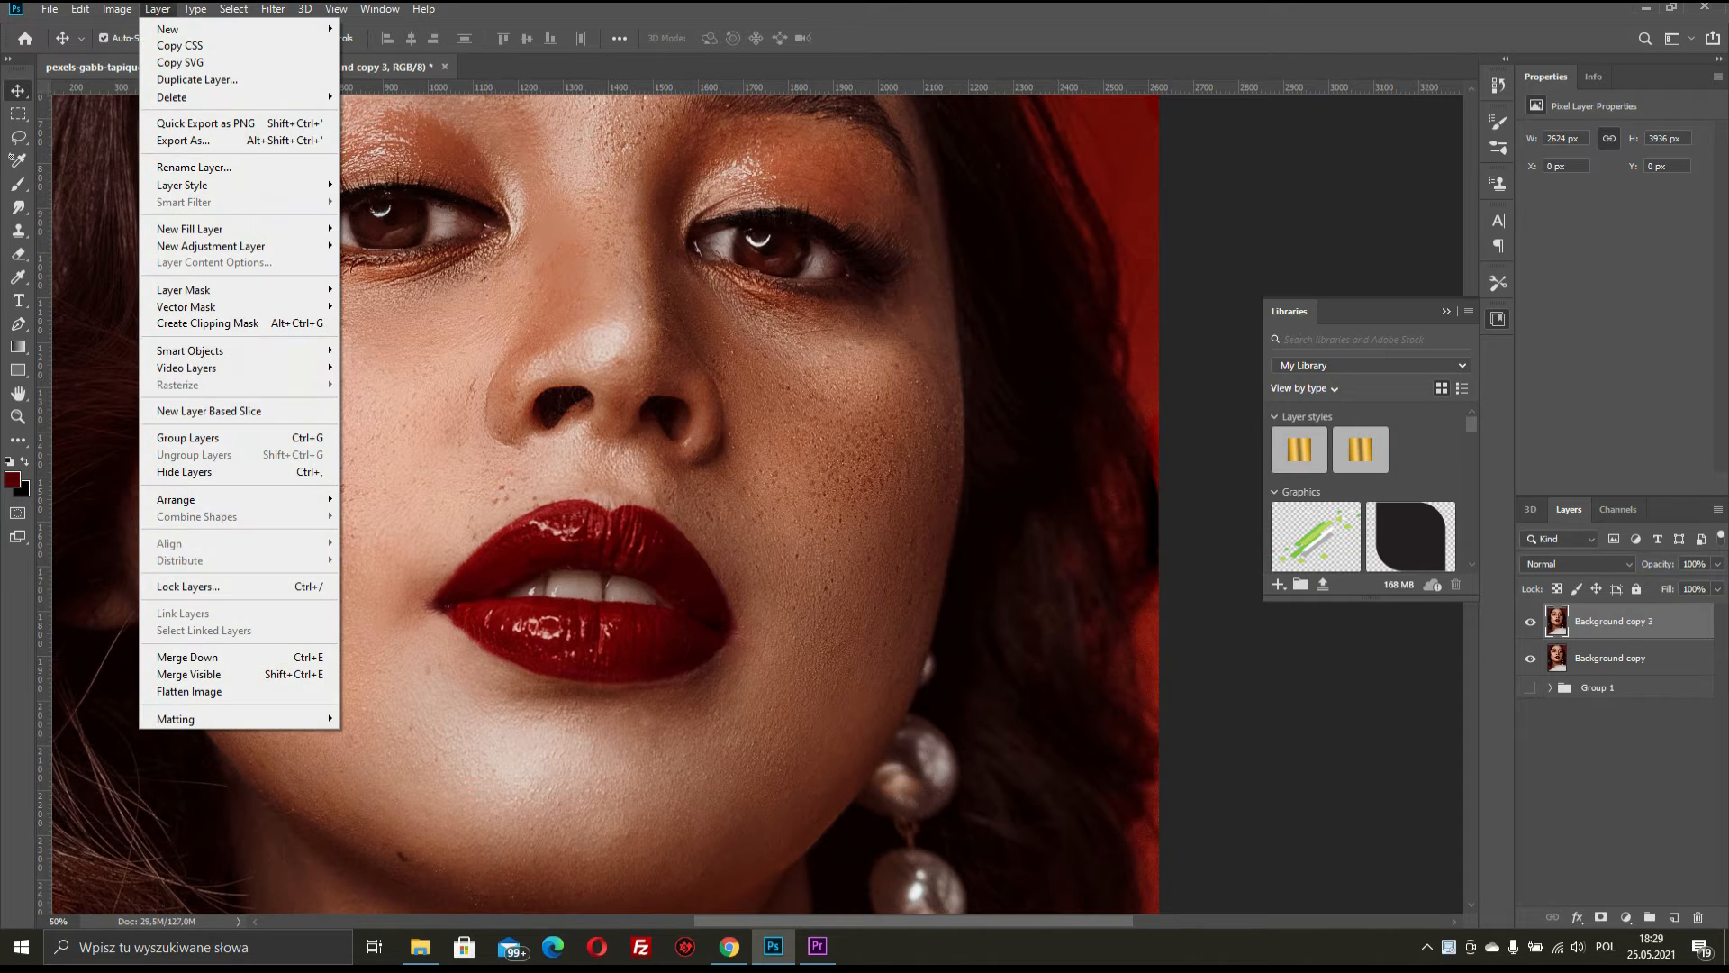
{"action": "left_click", "coordinate": [157, 9]}
{"action": "left_click", "coordinate": [117, 9]}
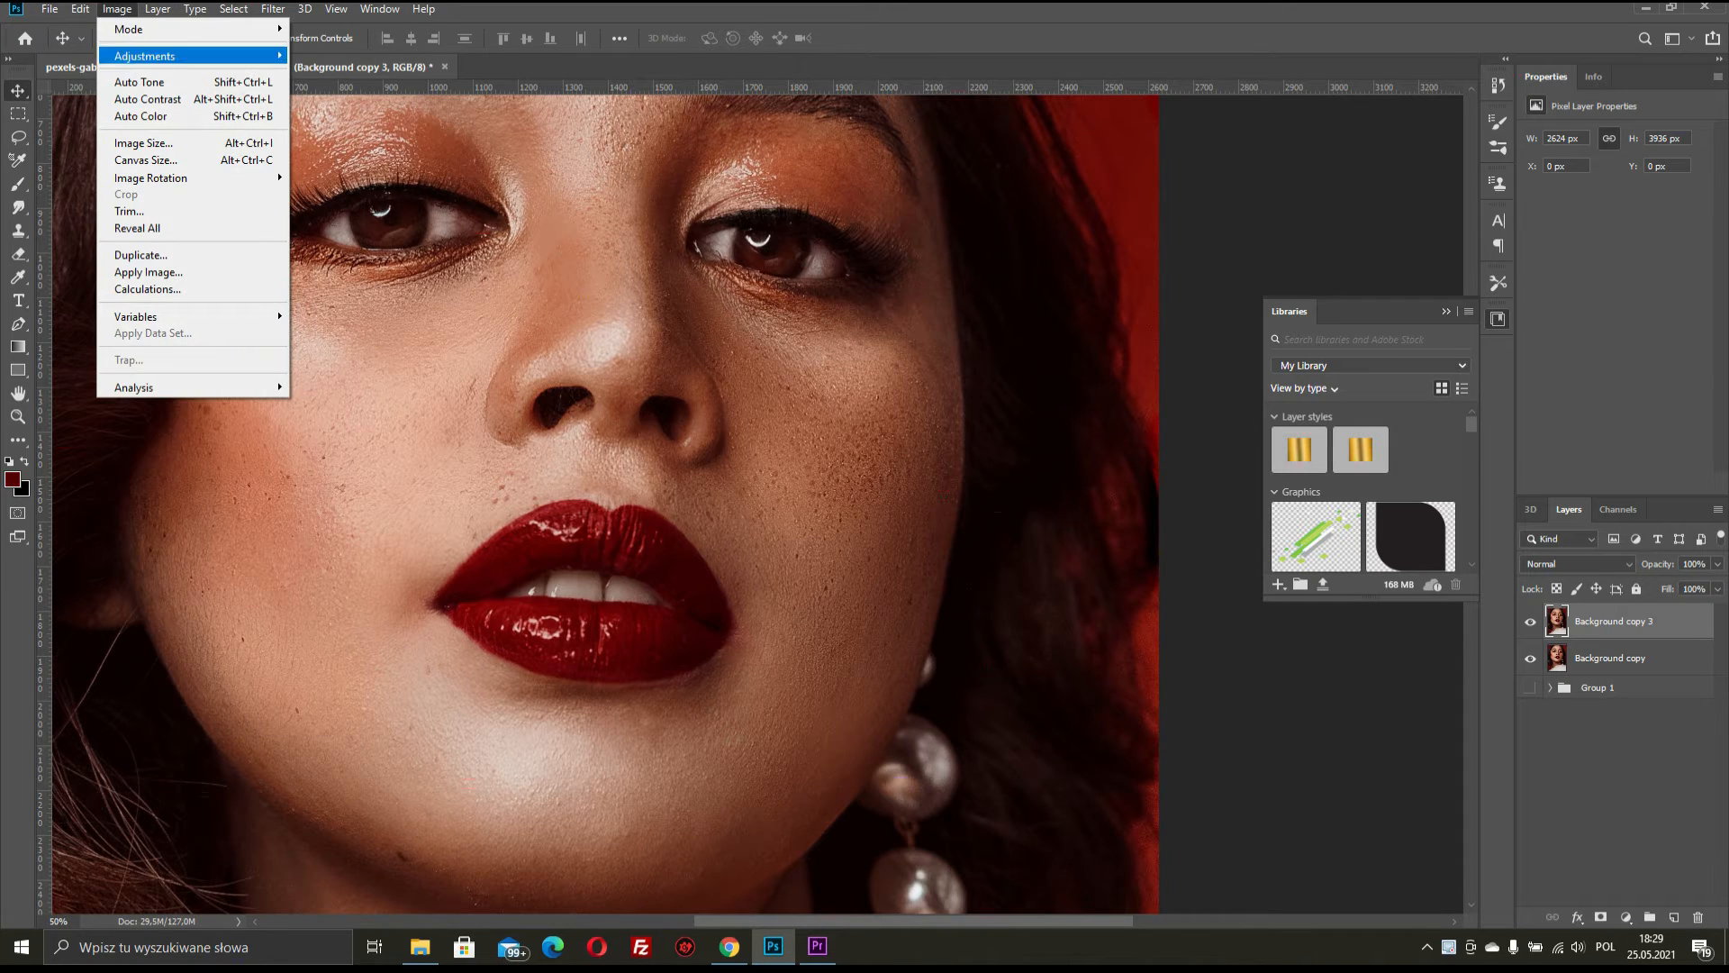
{"action": "mouse_move", "coordinate": [144, 56]}
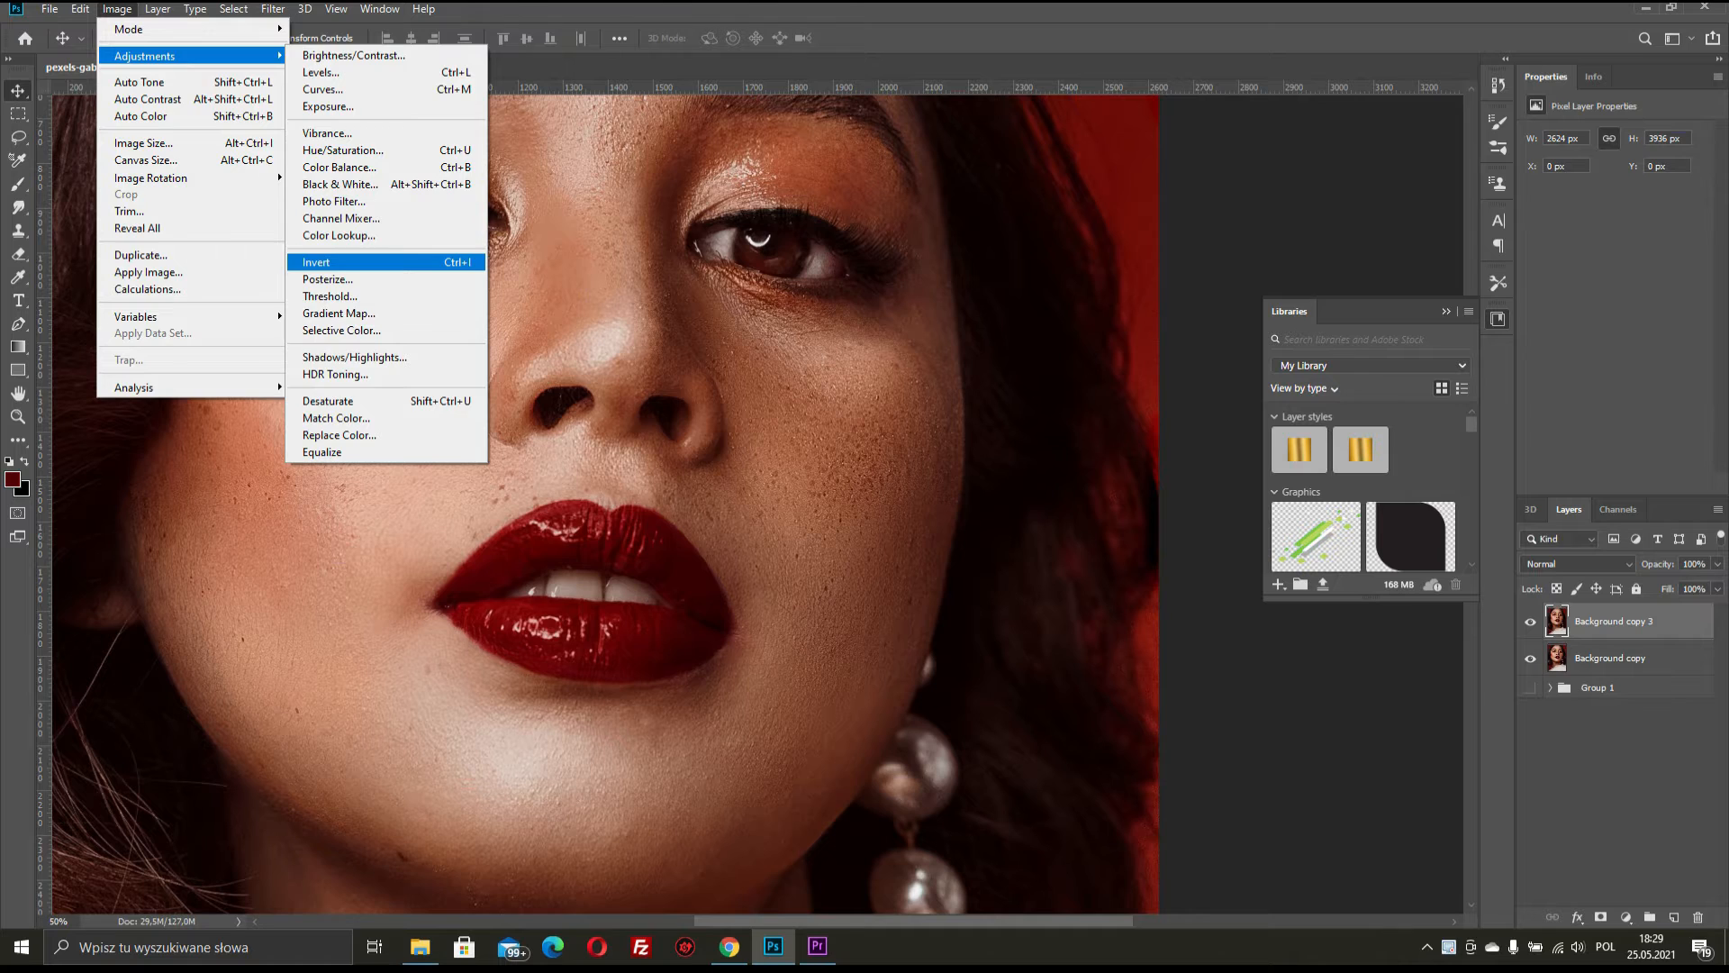
{"action": "left_click", "coordinate": [342, 262]}
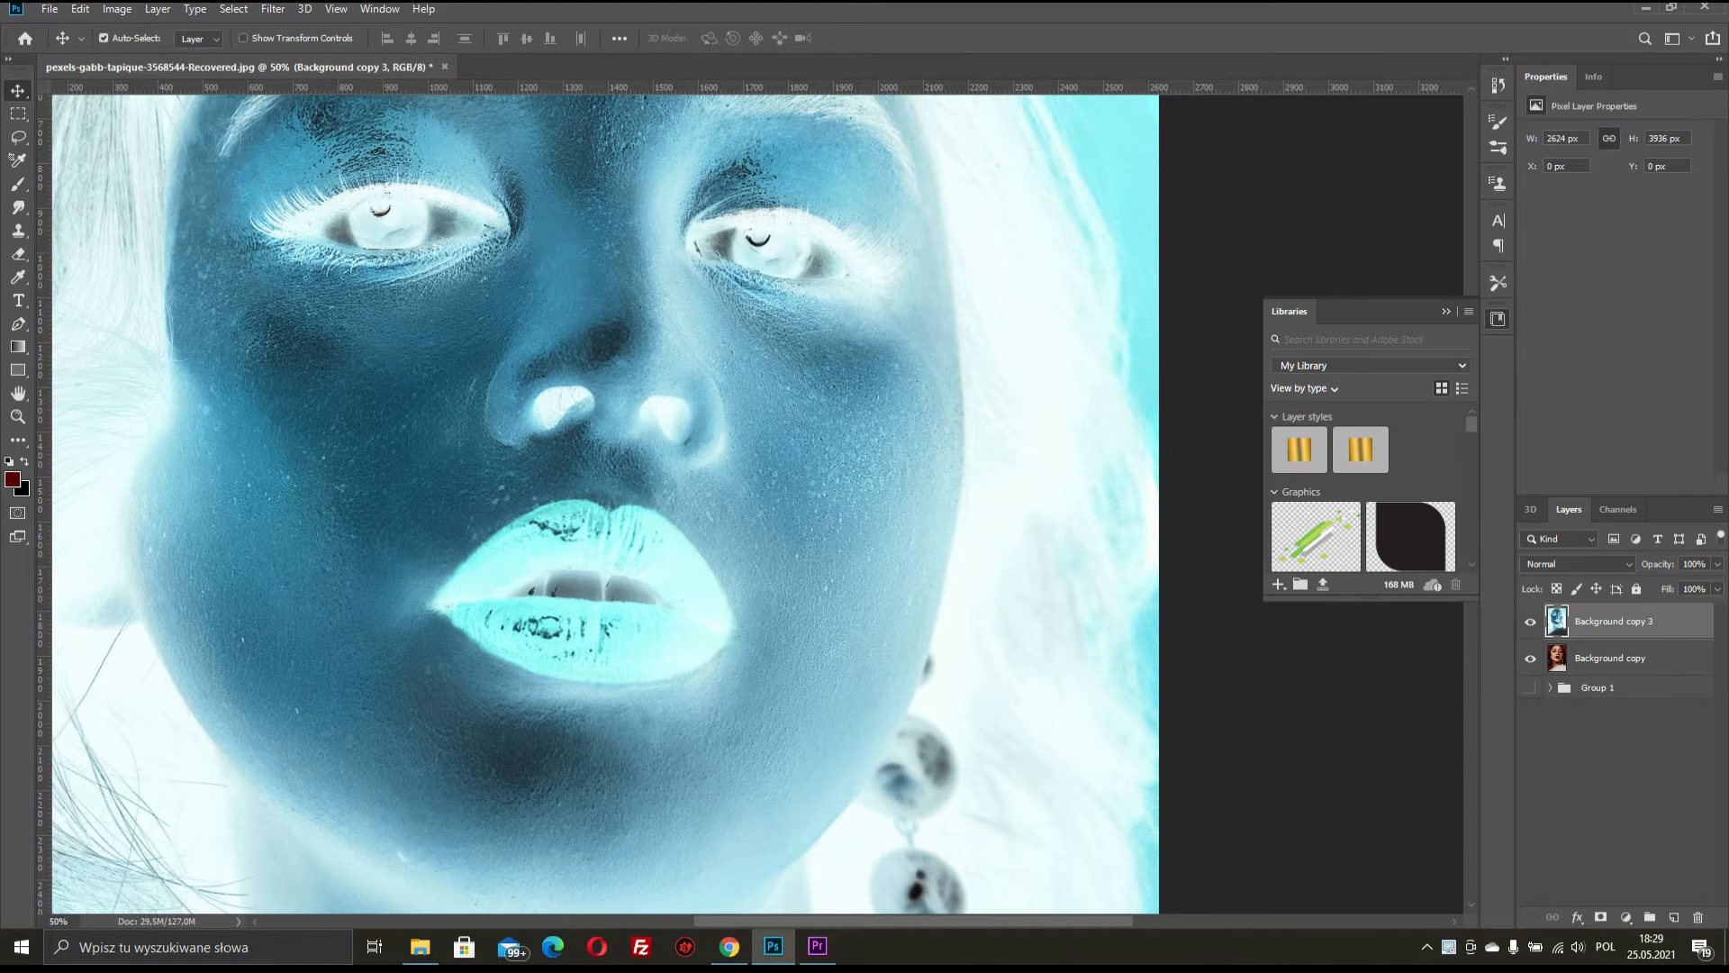
Set the inverted layer's blend mode to Vivid Light
{"action": "left_click", "coordinate": [1576, 564]}
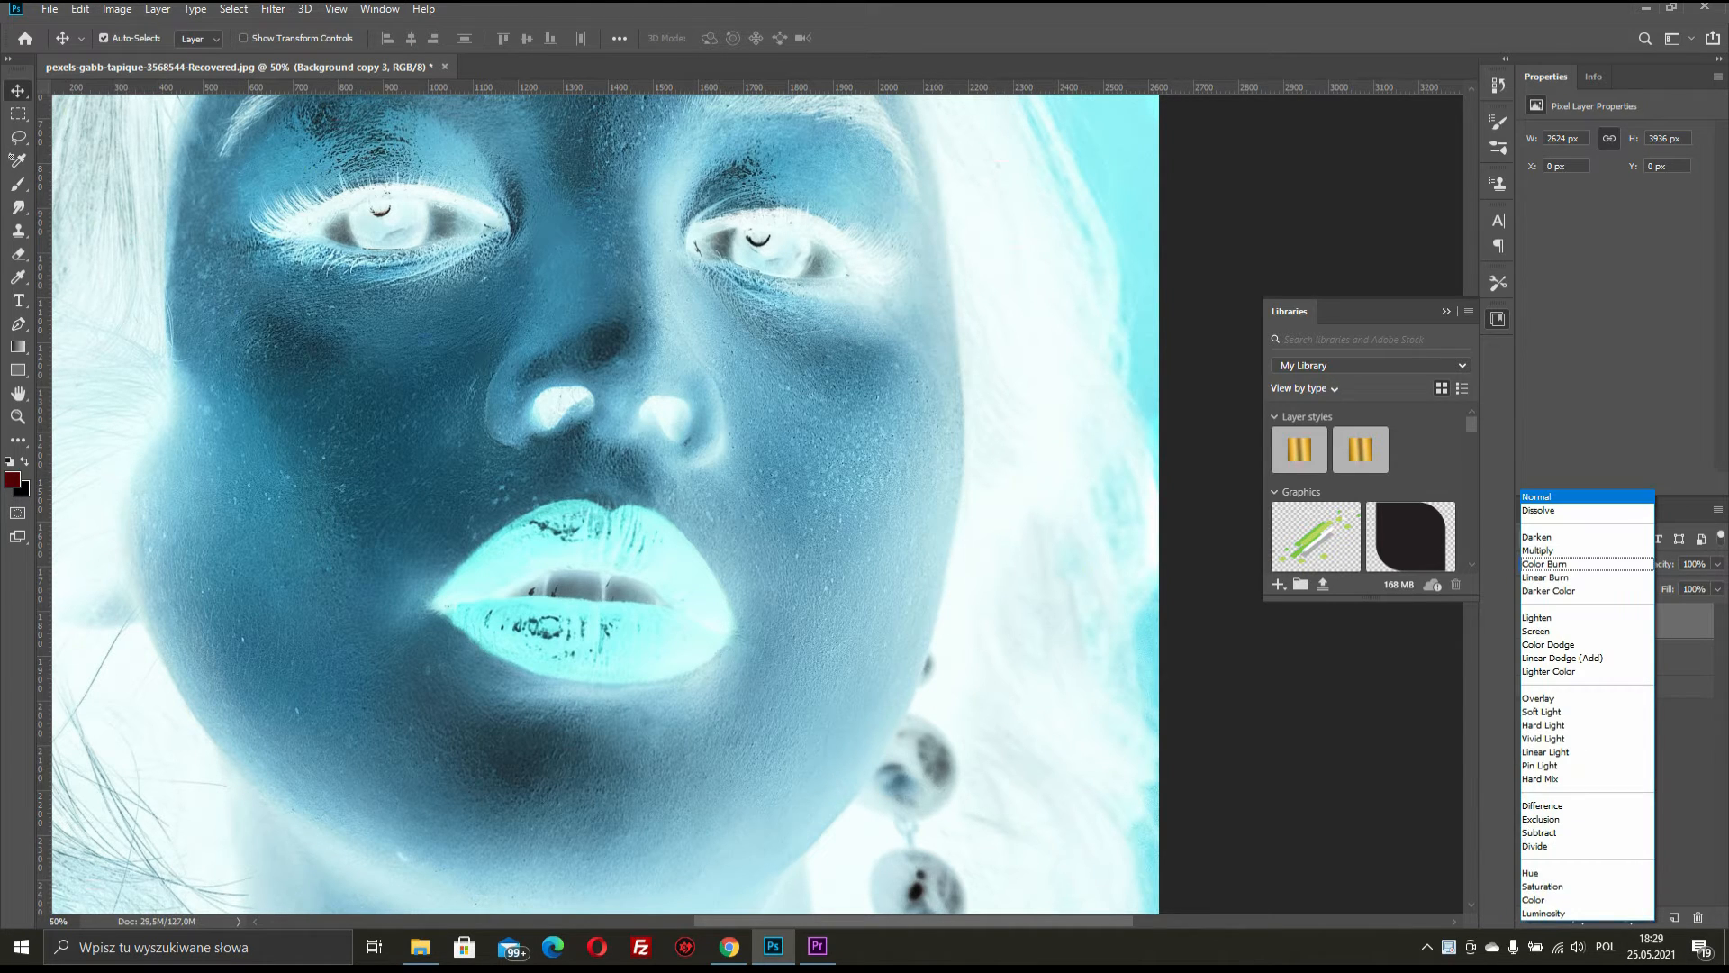
{"action": "key", "text": "Down"}
{"action": "key", "text": "Down"}
{"action": "key", "text": "Down"}
{"action": "key", "text": "Down"}
{"action": "key", "text": "Down"}
{"action": "key", "text": "Down"}
{"action": "key", "text": "Down"}
{"action": "key", "text": "Down"}
{"action": "key", "text": "Down"}
{"action": "key", "text": "Down"}
{"action": "key", "text": "Down"}
{"action": "key", "text": "Down"}
{"action": "key", "text": "Down"}
{"action": "key", "text": "Down"}
{"action": "key", "text": "Down"}
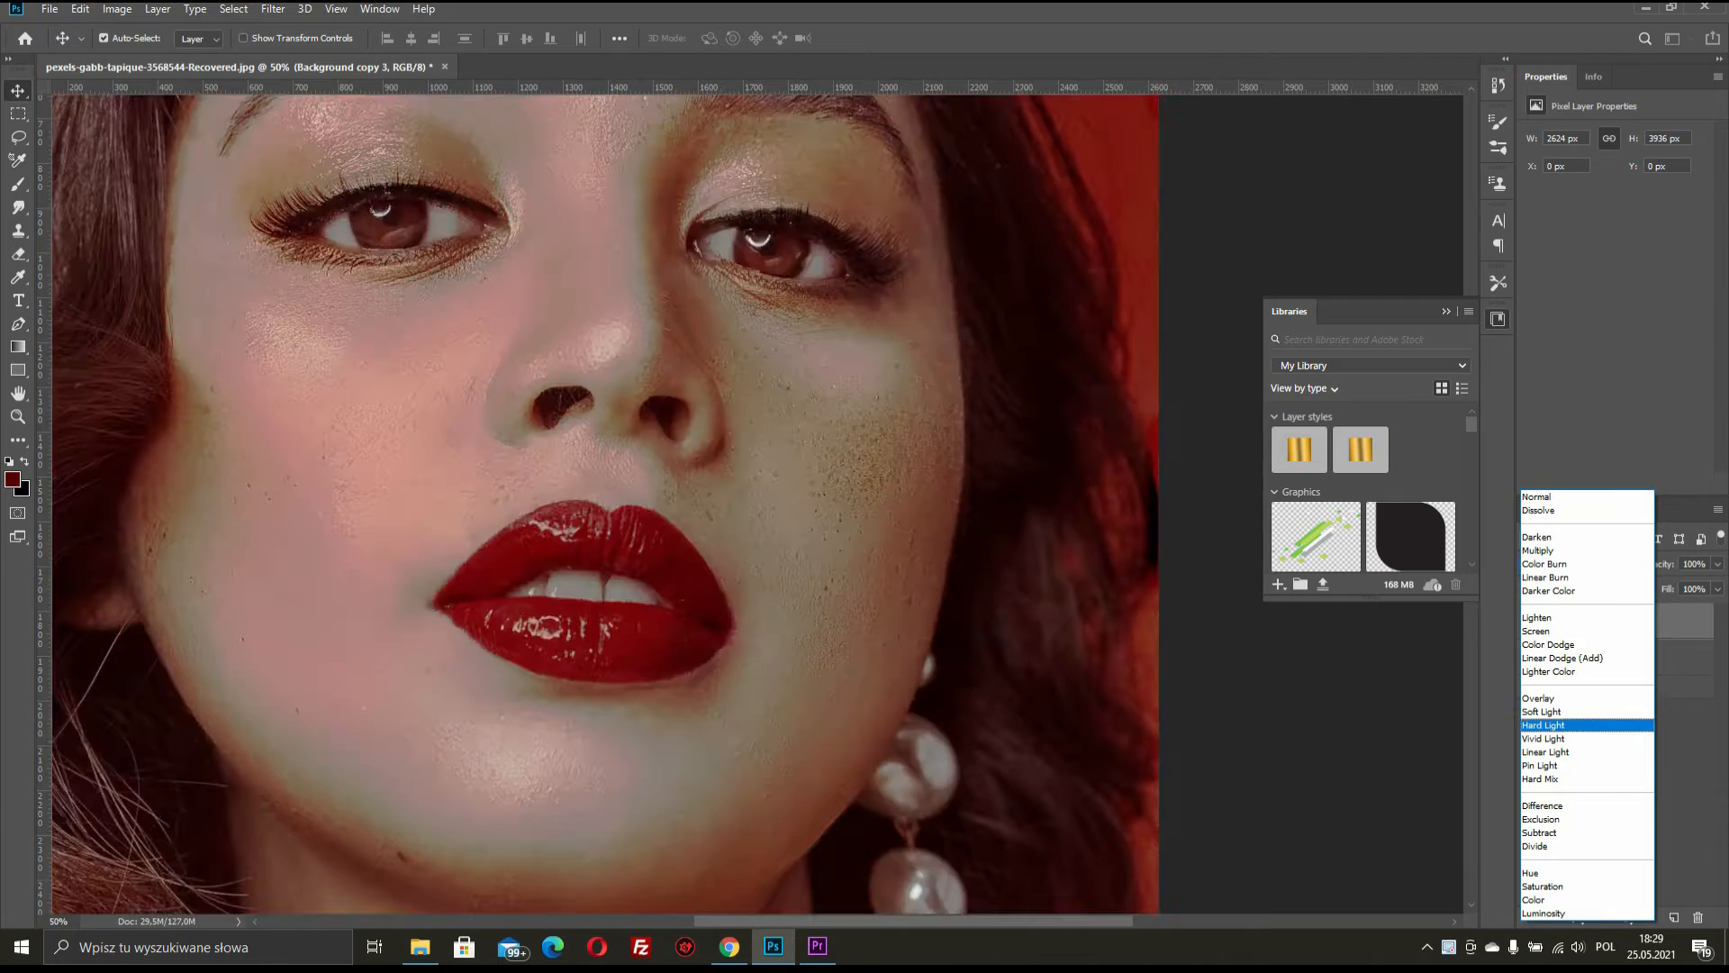
{"action": "key", "text": "Return"}
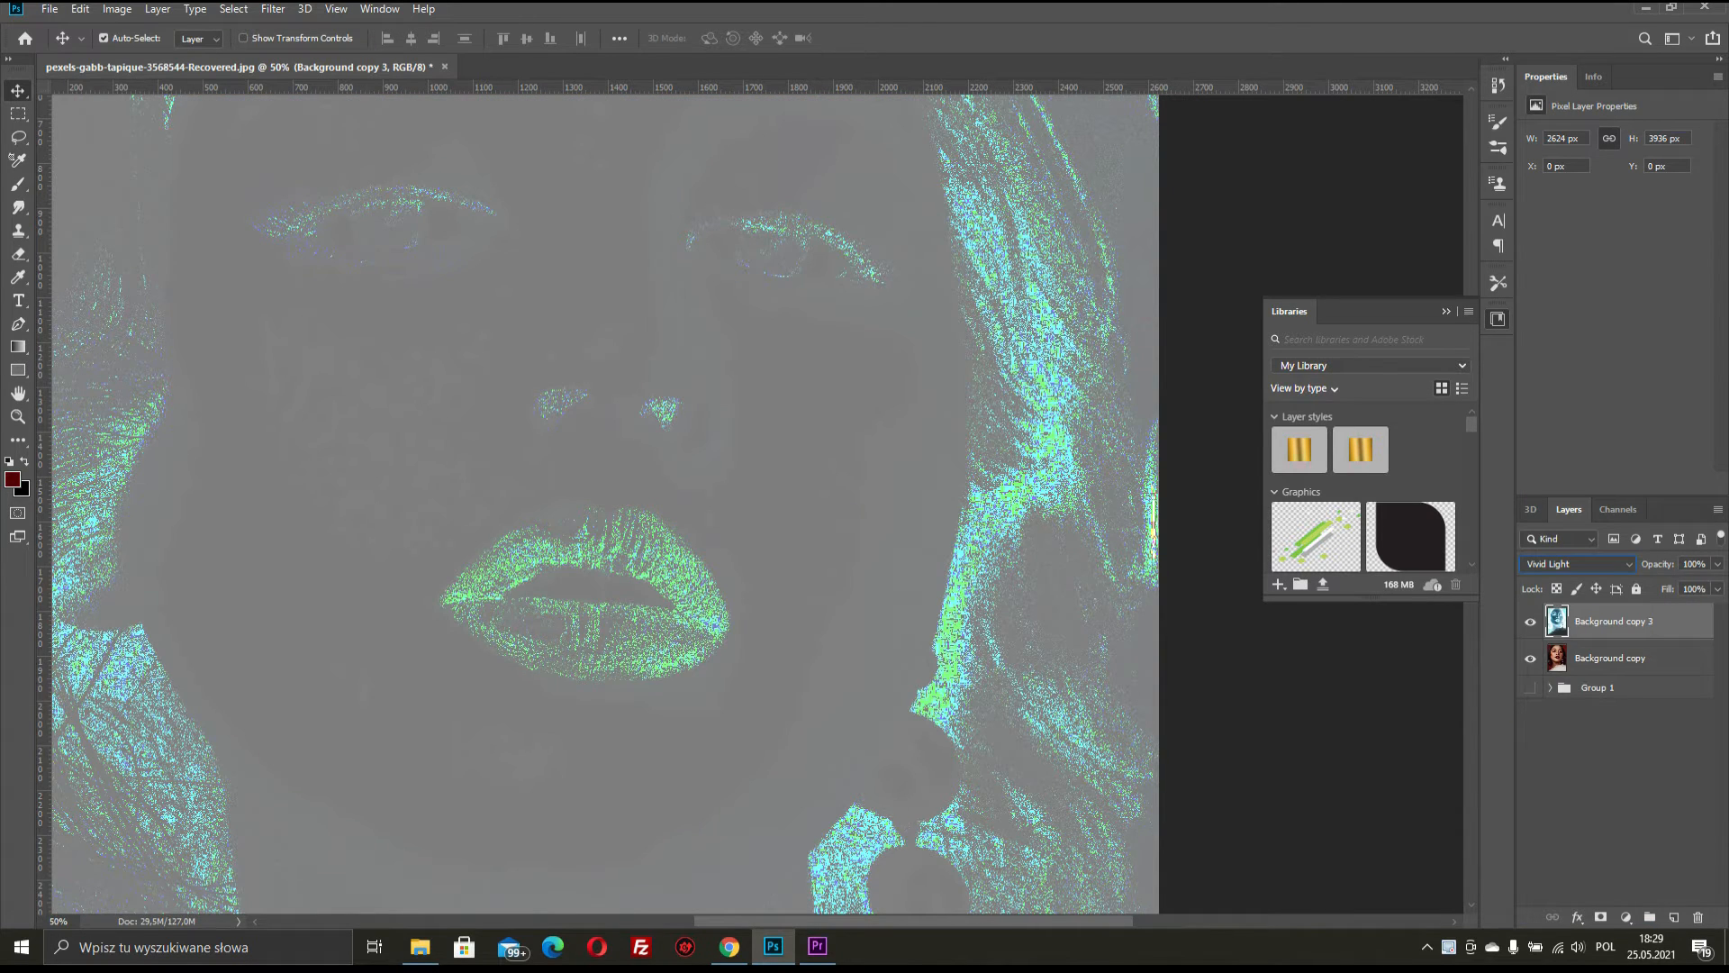
Apply a High Pass filter with a radius of 23.5 pixels to the inverted layer
{"action": "left_click", "coordinate": [273, 9]}
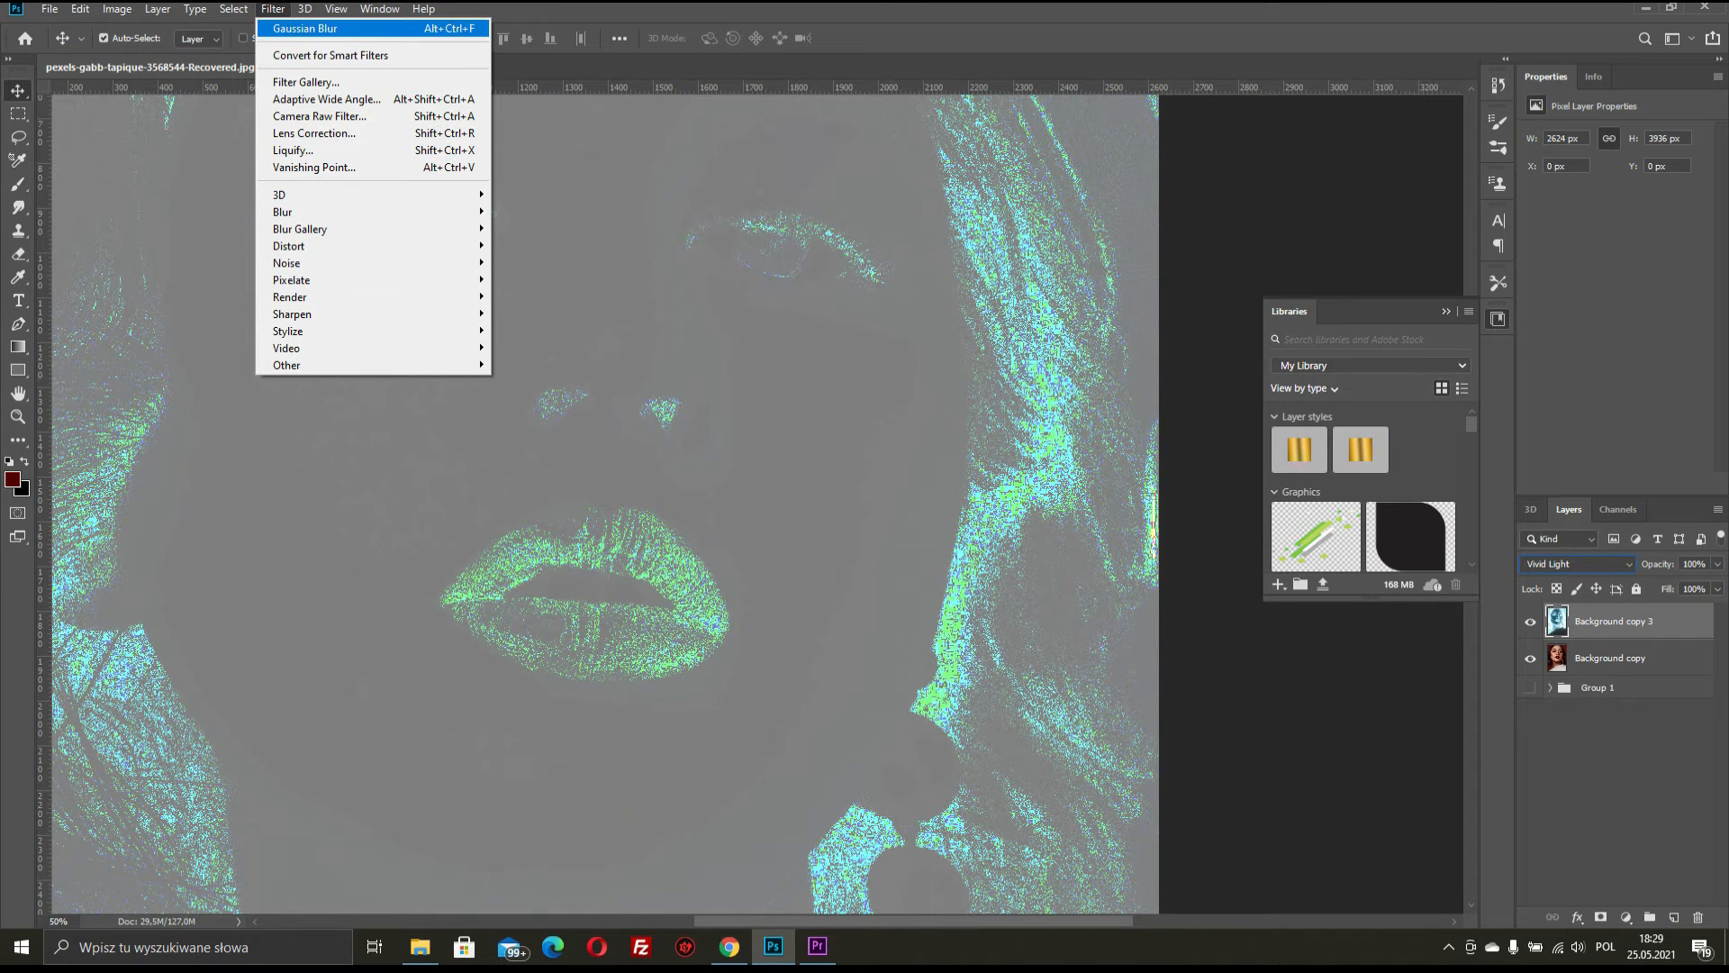
{"action": "mouse_move", "coordinate": [378, 364]}
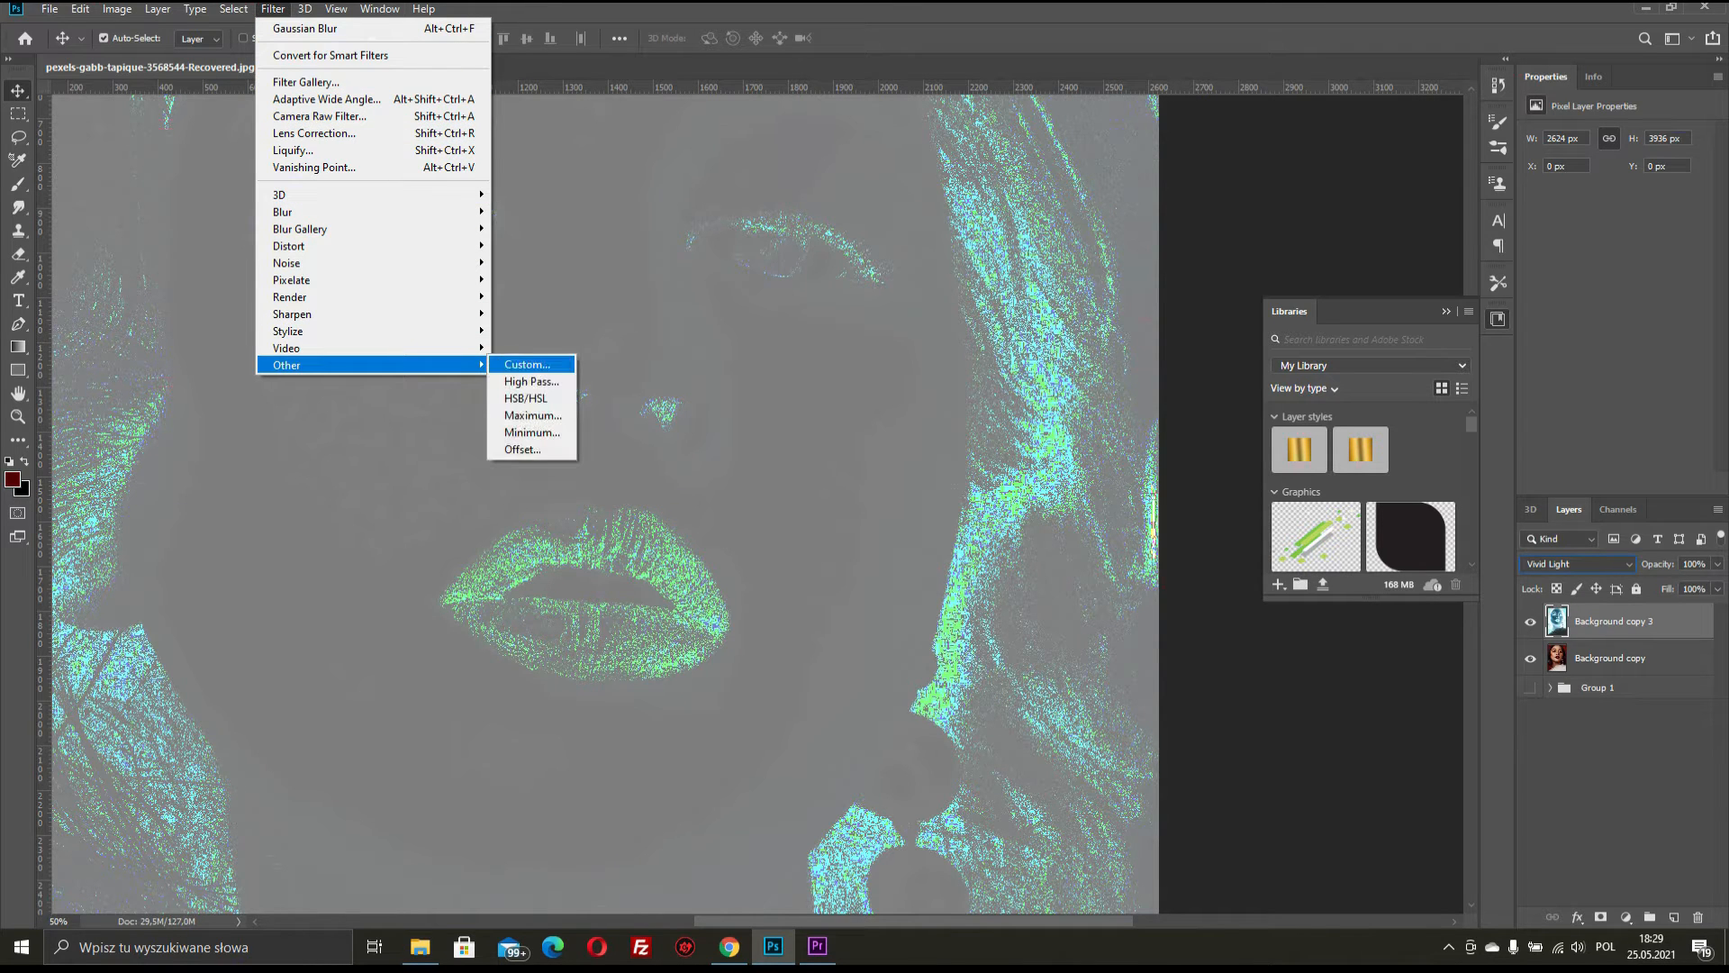
{"action": "left_click", "coordinate": [532, 381]}
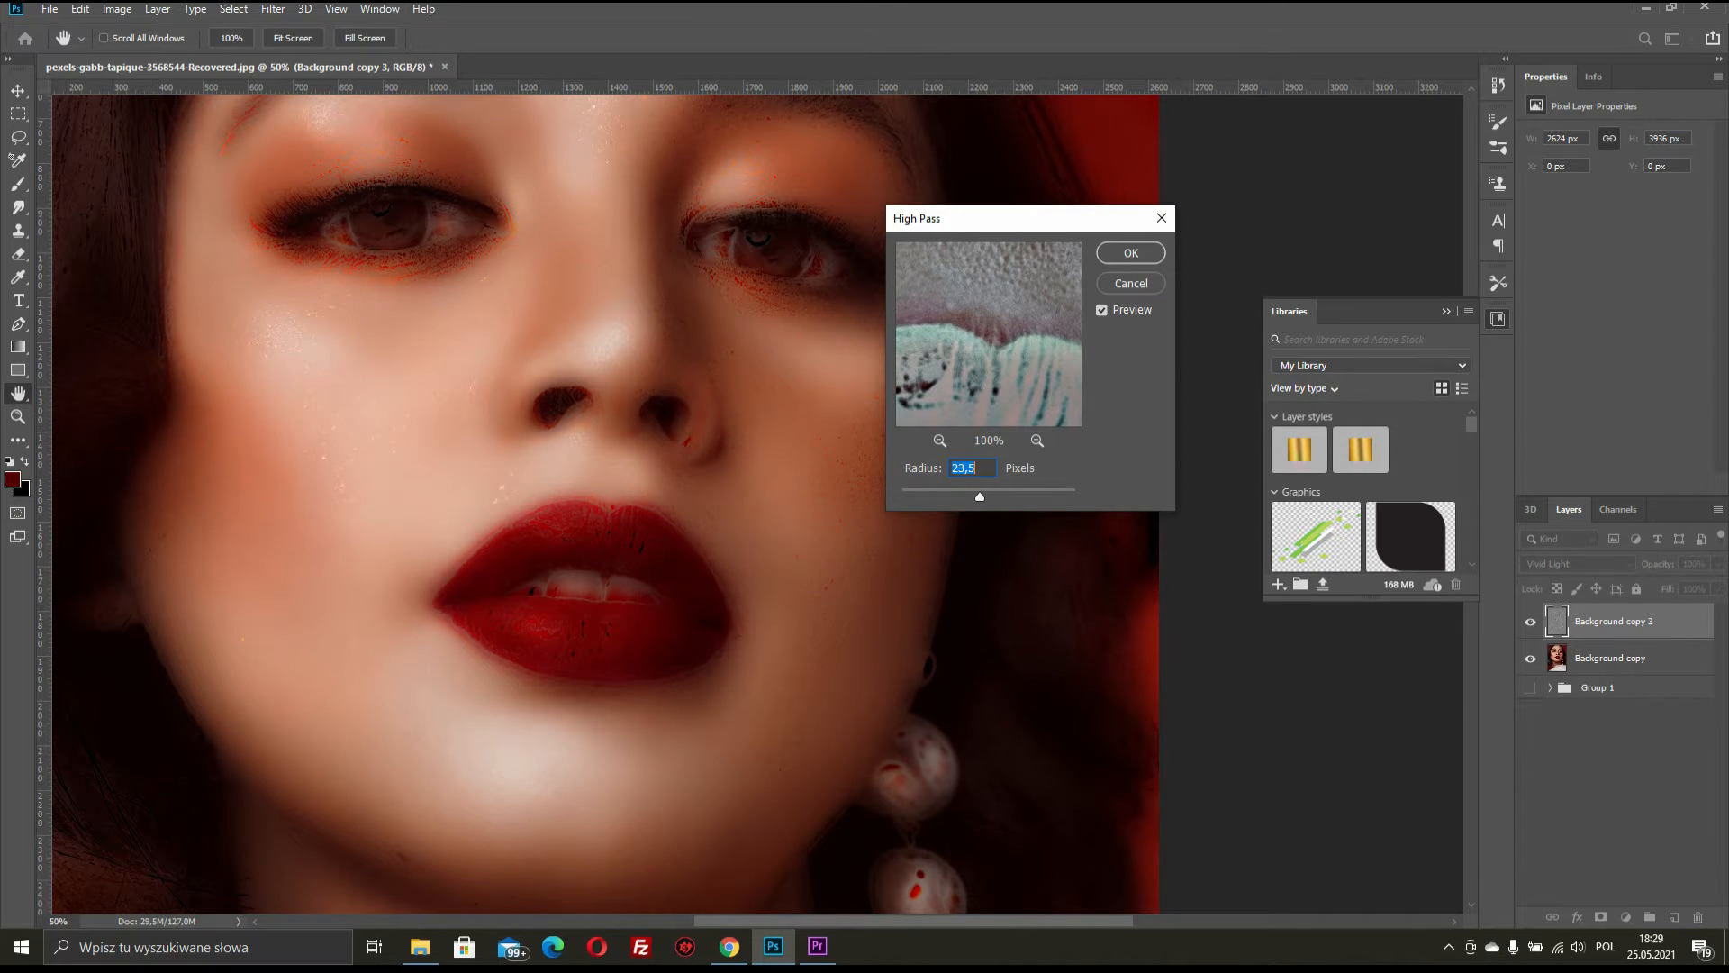
{"action": "left_click_drag", "start_coordinate": [980, 497], "coordinate": [1030, 497]}
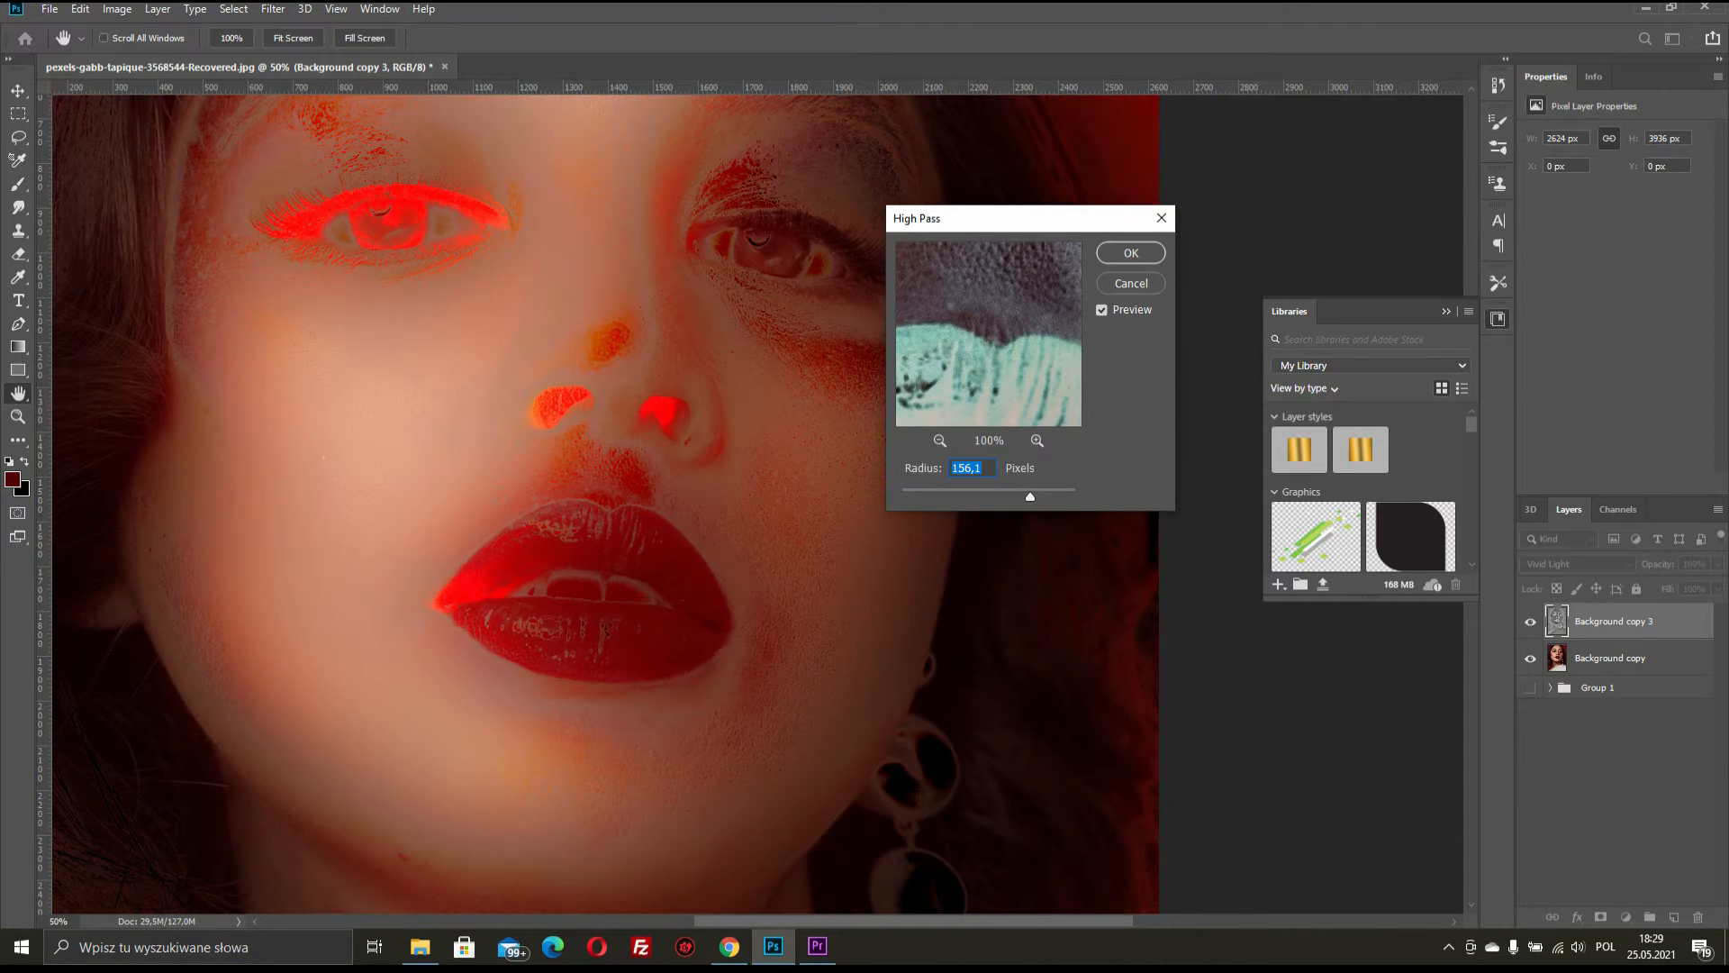
{"action": "left_click_drag", "start_coordinate": [1030, 497], "coordinate": [975, 496]}
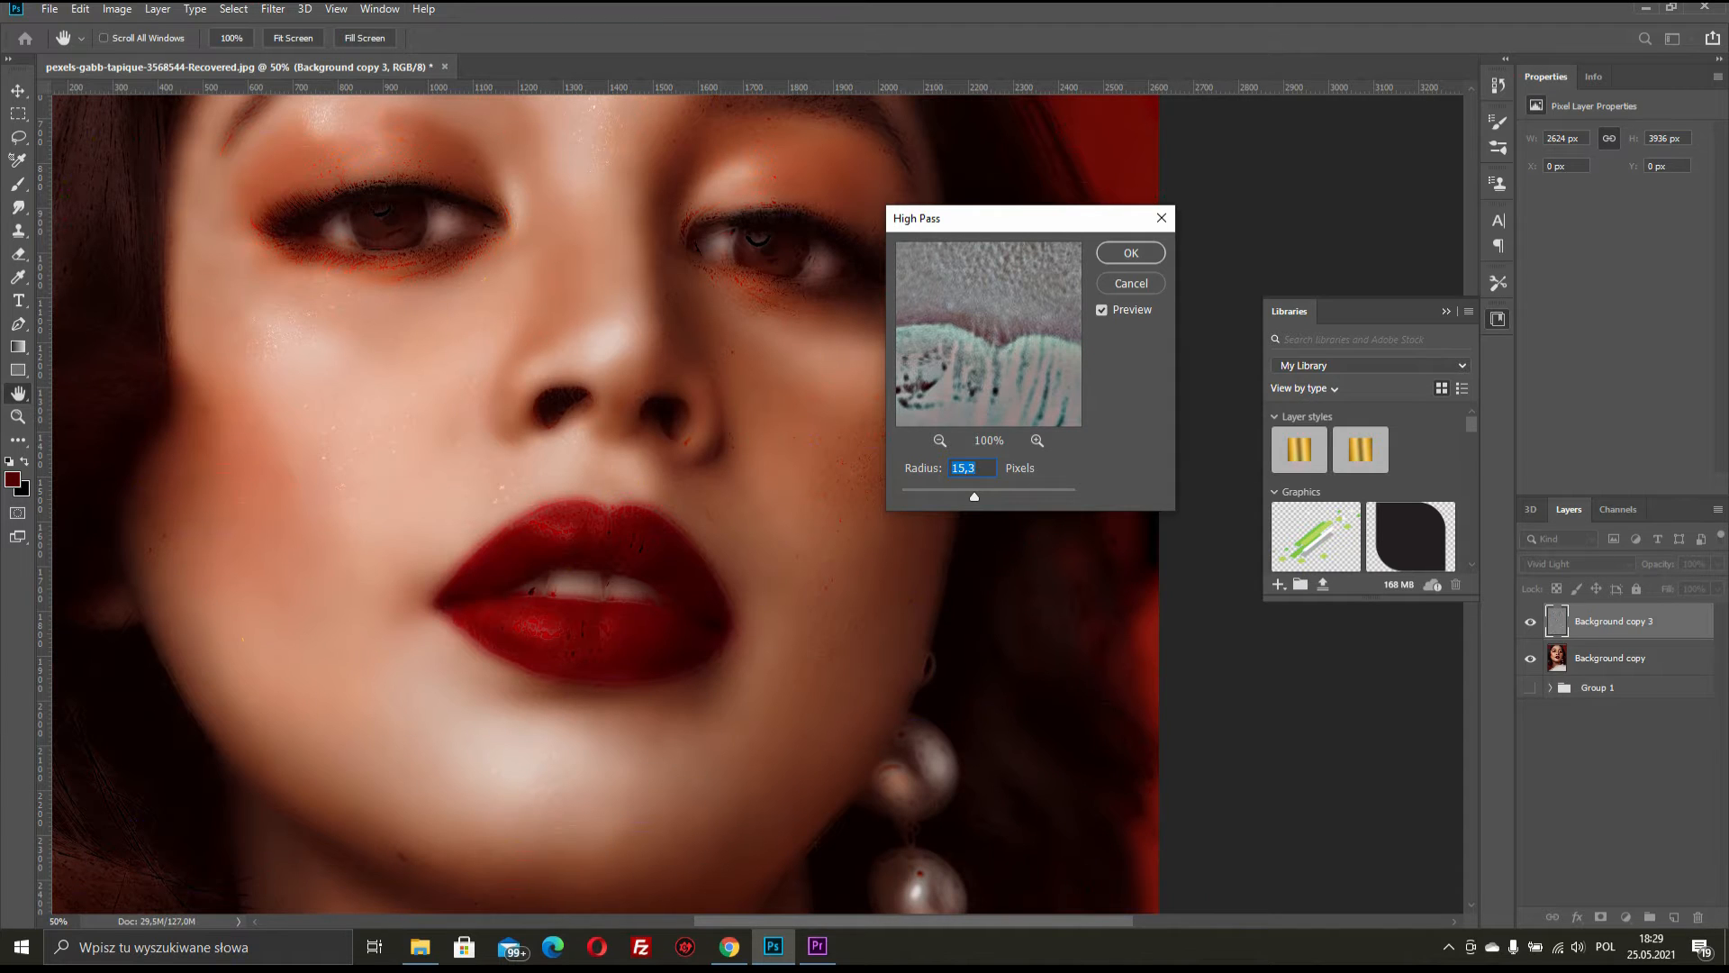
{"action": "left_click_drag", "start_coordinate": [975, 496], "coordinate": [982, 496]}
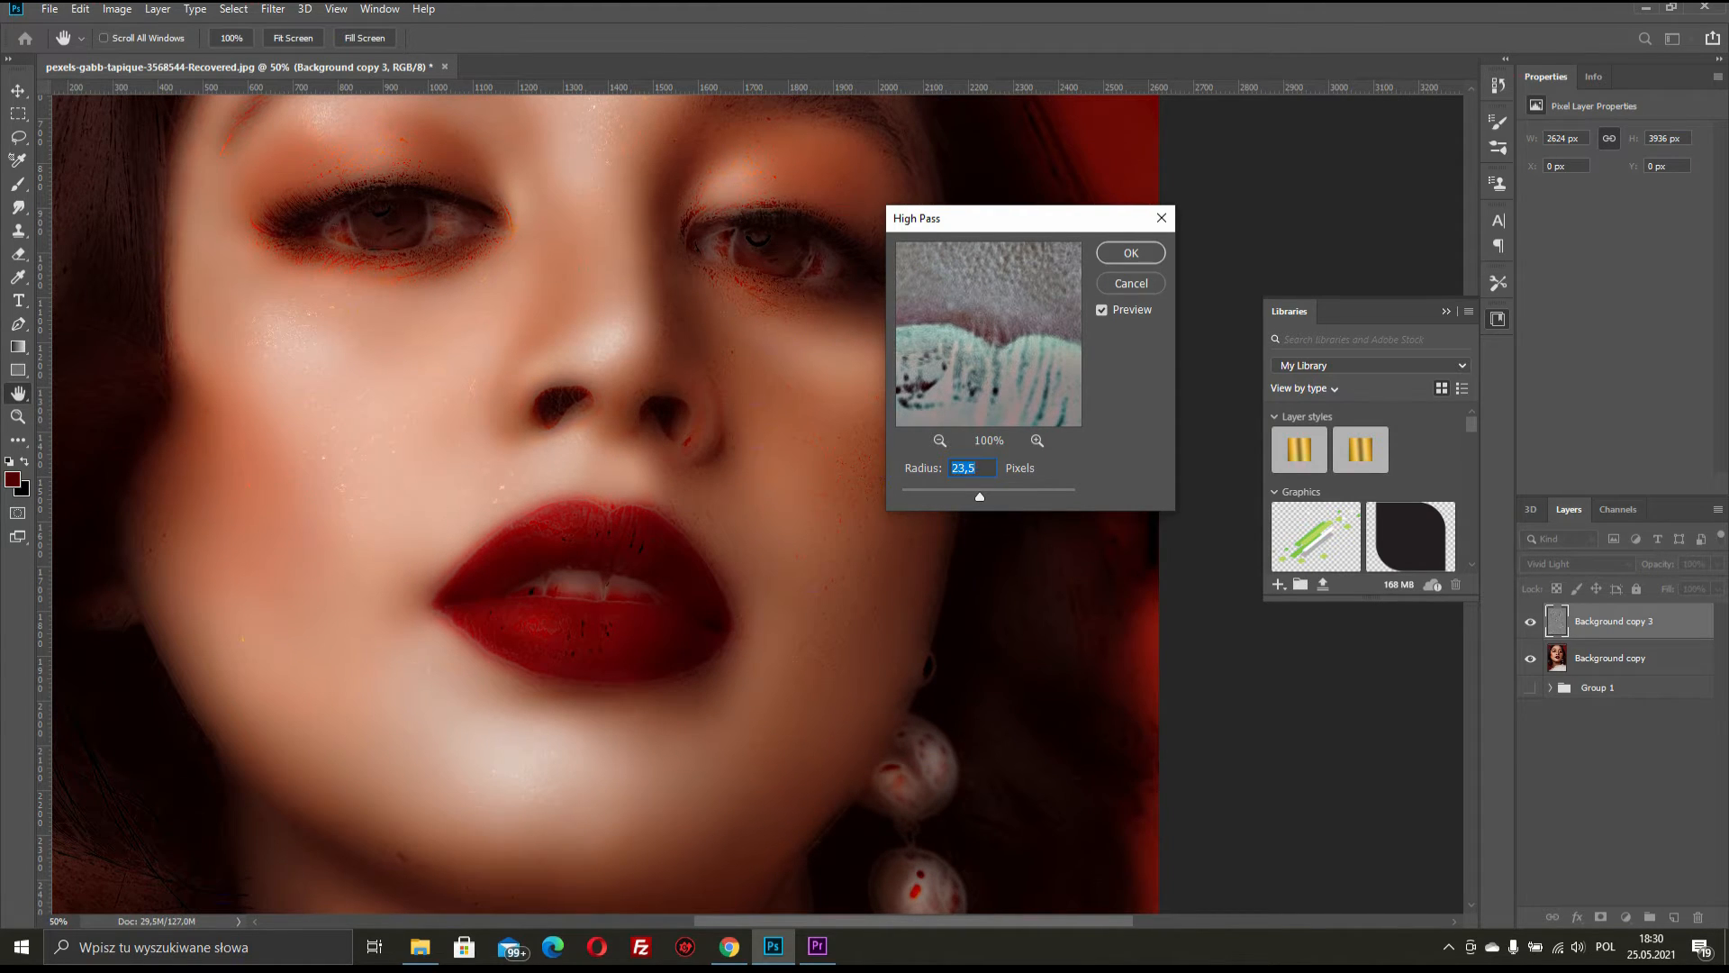
{"action": "left_click_drag", "start_coordinate": [979, 497], "coordinate": [979, 497]}
{"action": "key", "text": "Return"}
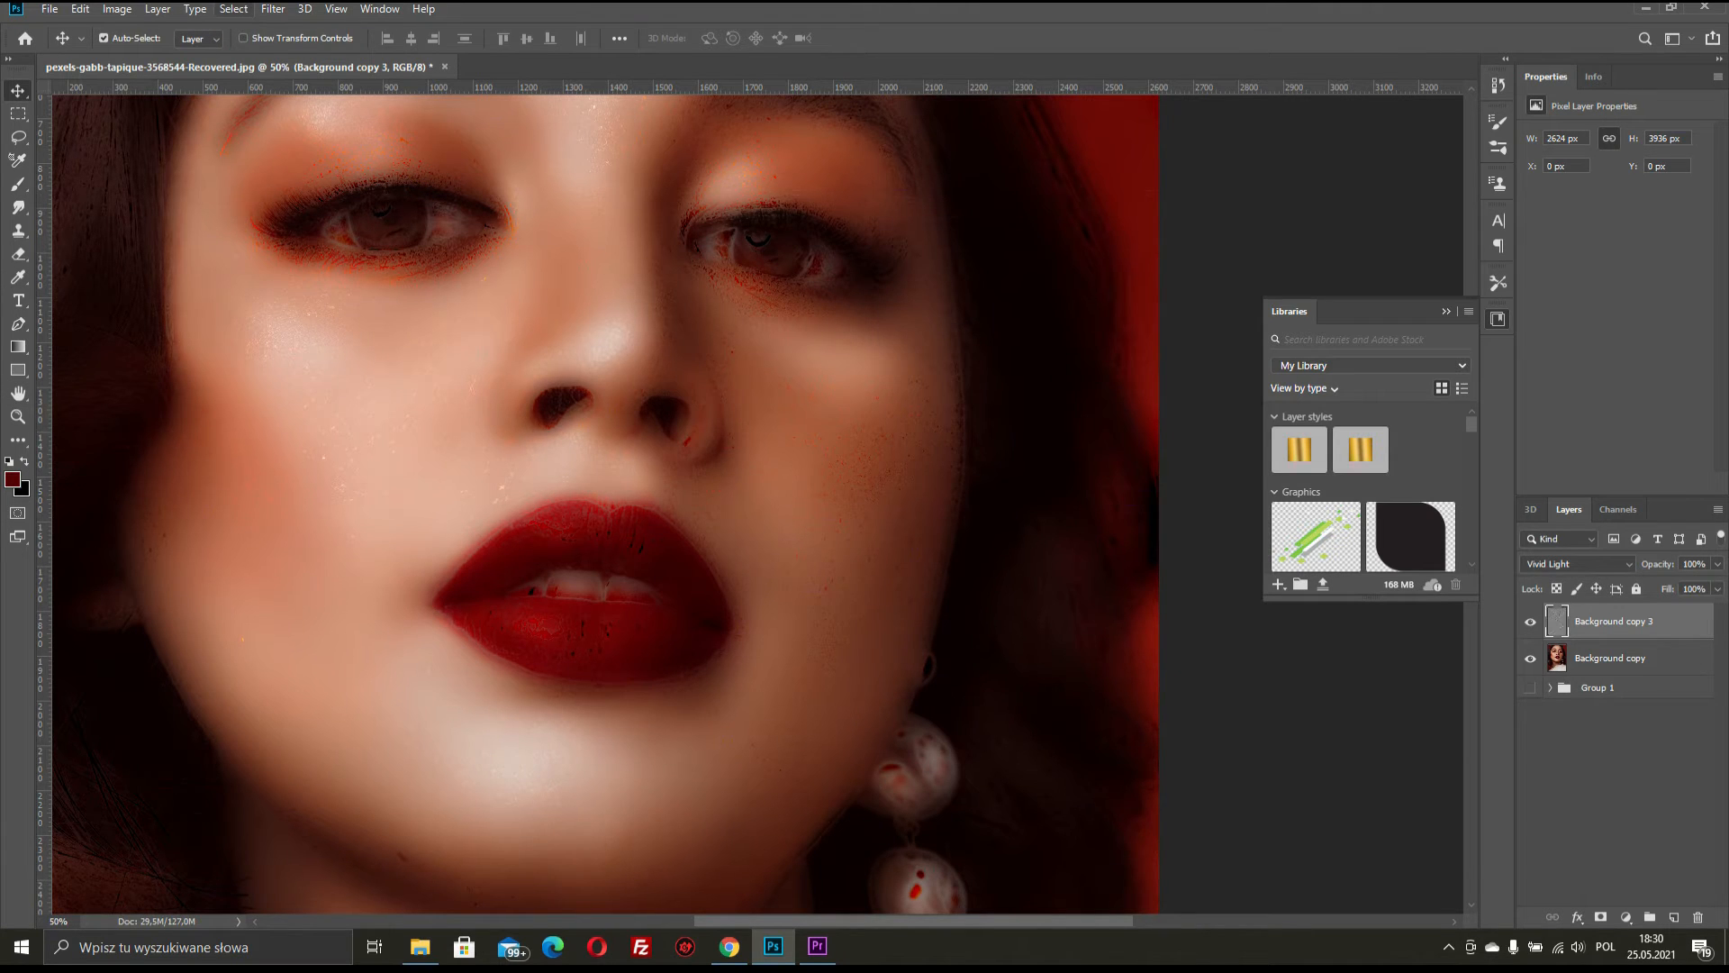
Start a Gaussian Blur on the high-pass layer with the whole portrait in view
{"action": "key", "text": "ctrl+minus"}
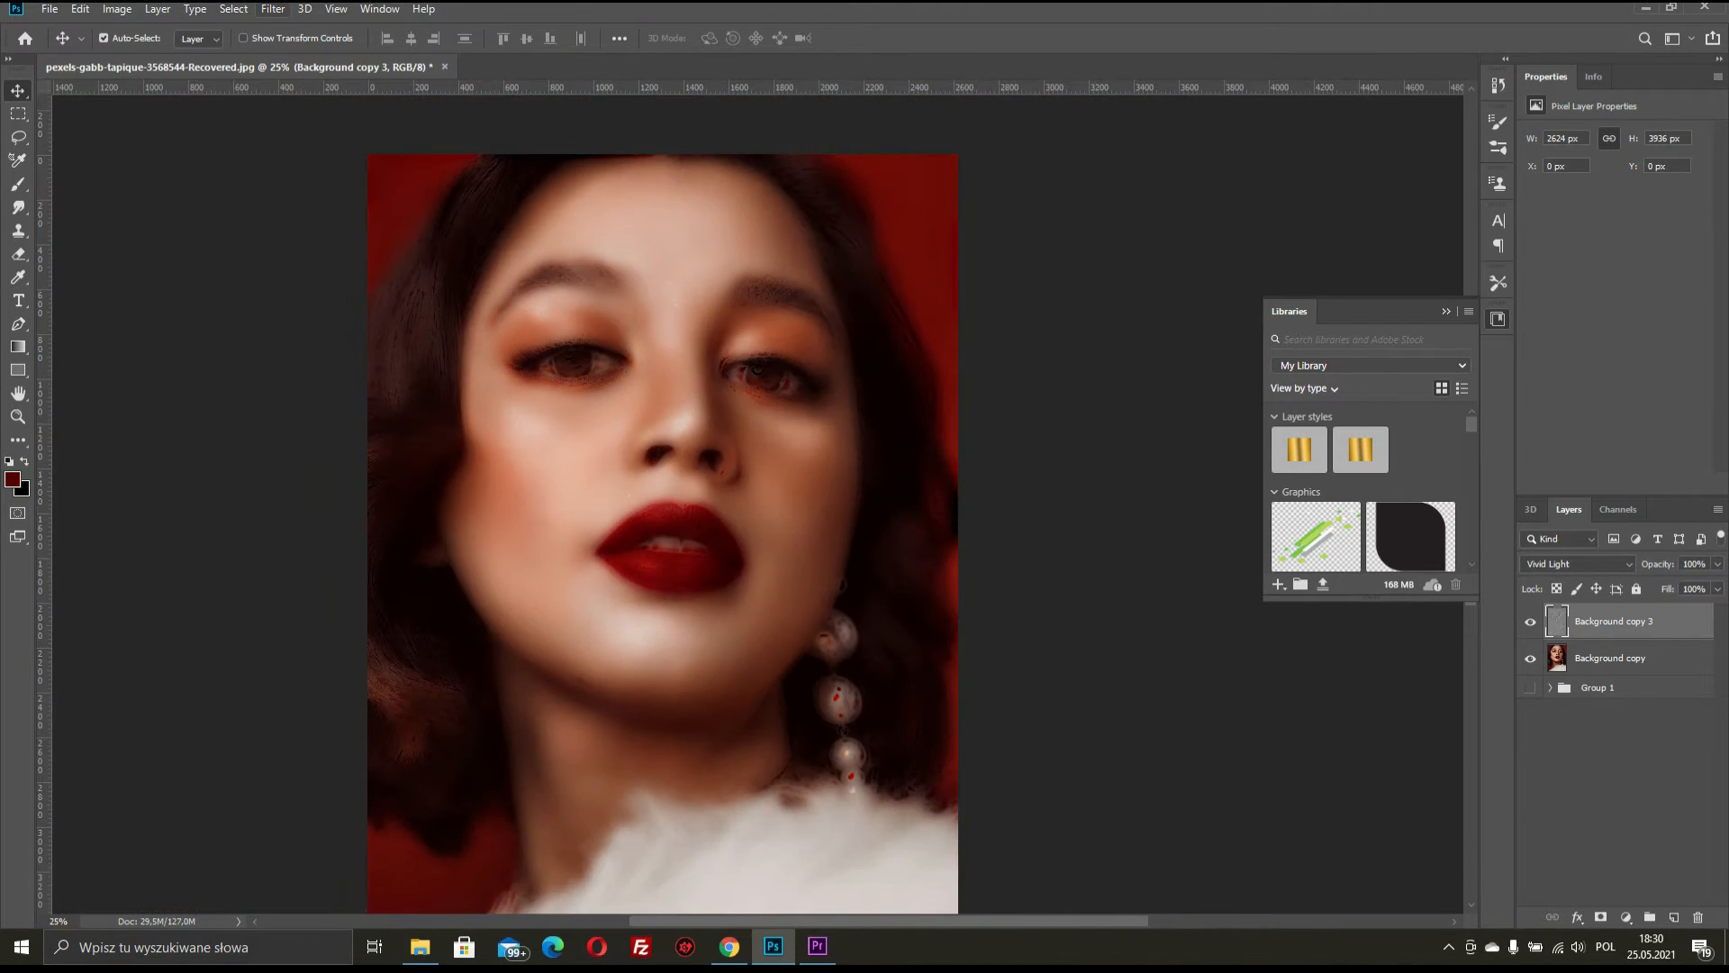
{"action": "left_click", "coordinate": [273, 9]}
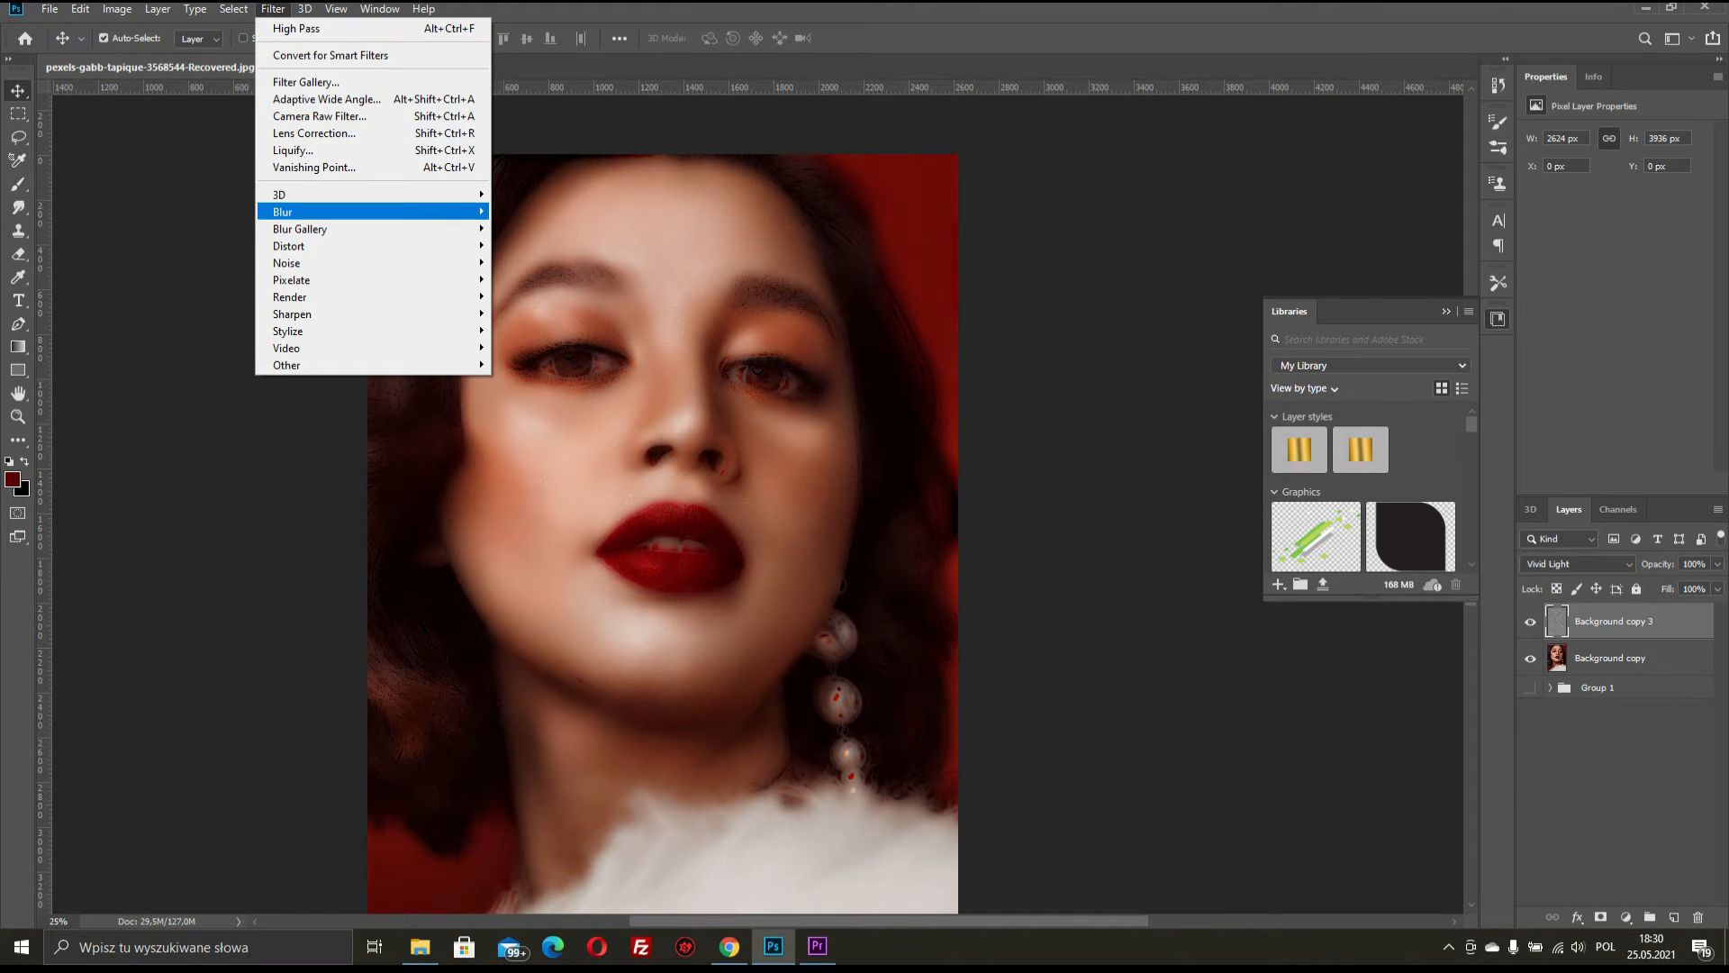
{"action": "mouse_move", "coordinate": [361, 212]}
{"action": "left_click", "coordinate": [539, 279]}
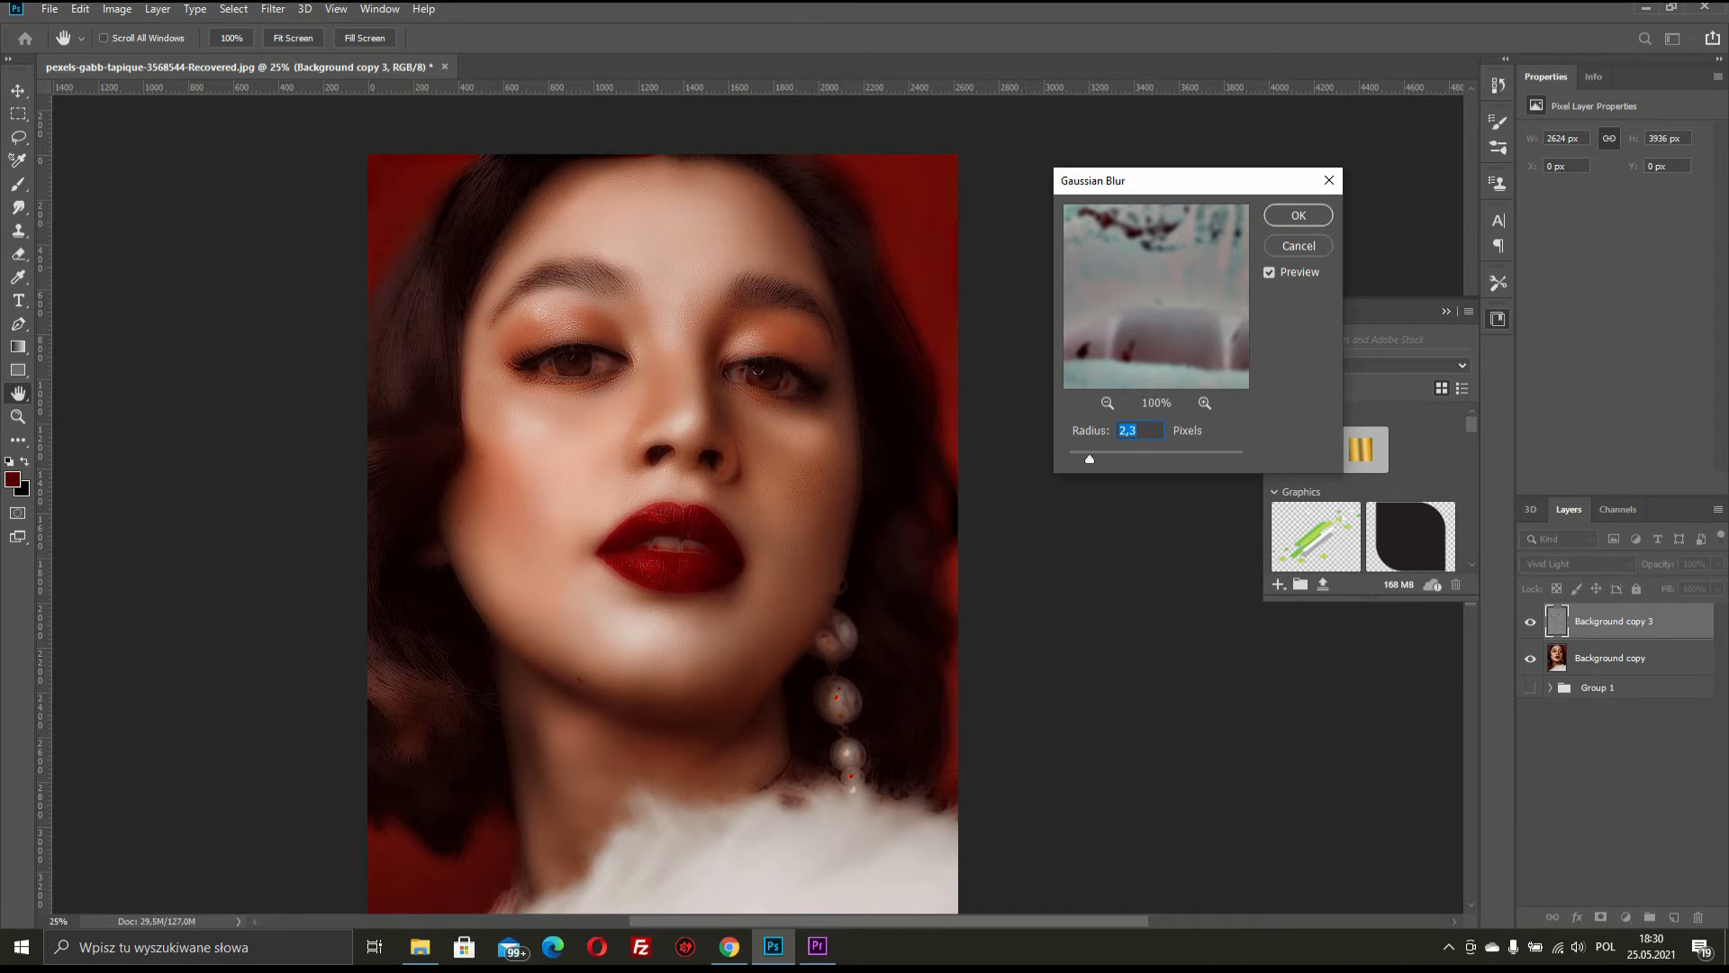
Preview Gaussian Blur radii of 1000, 4.7, 3.1 and 0.1 pixels on the portrait
{"action": "type", "text": "1000"}
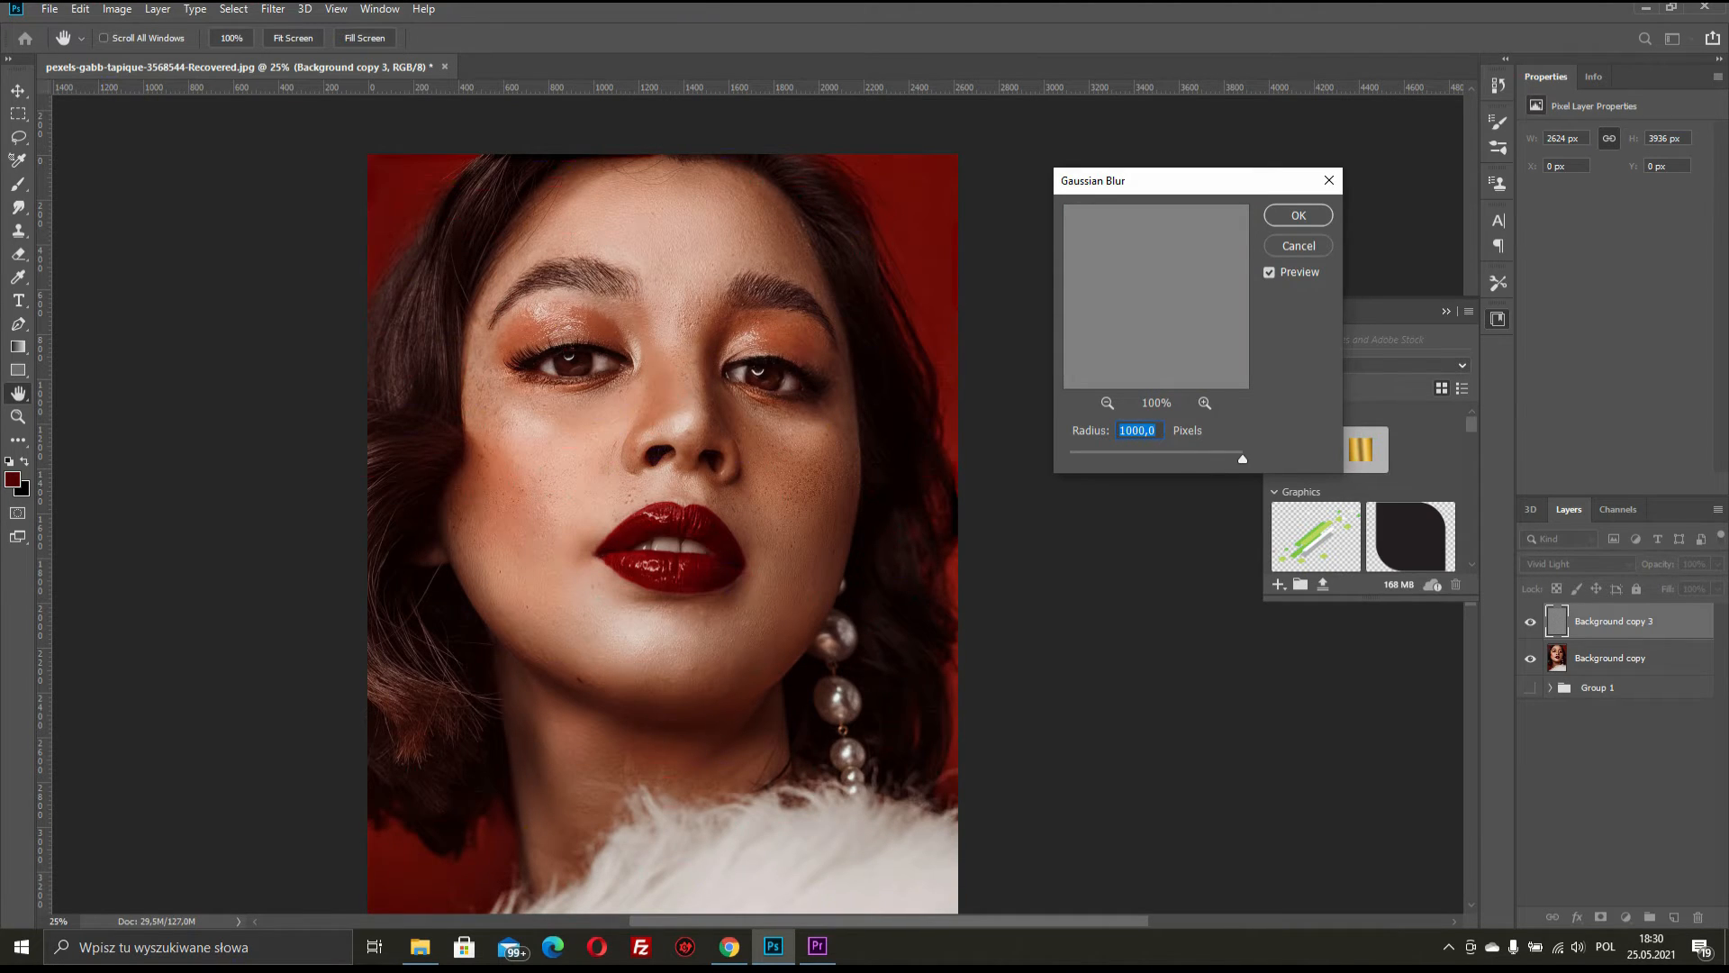
{"action": "type", "text": "4,7"}
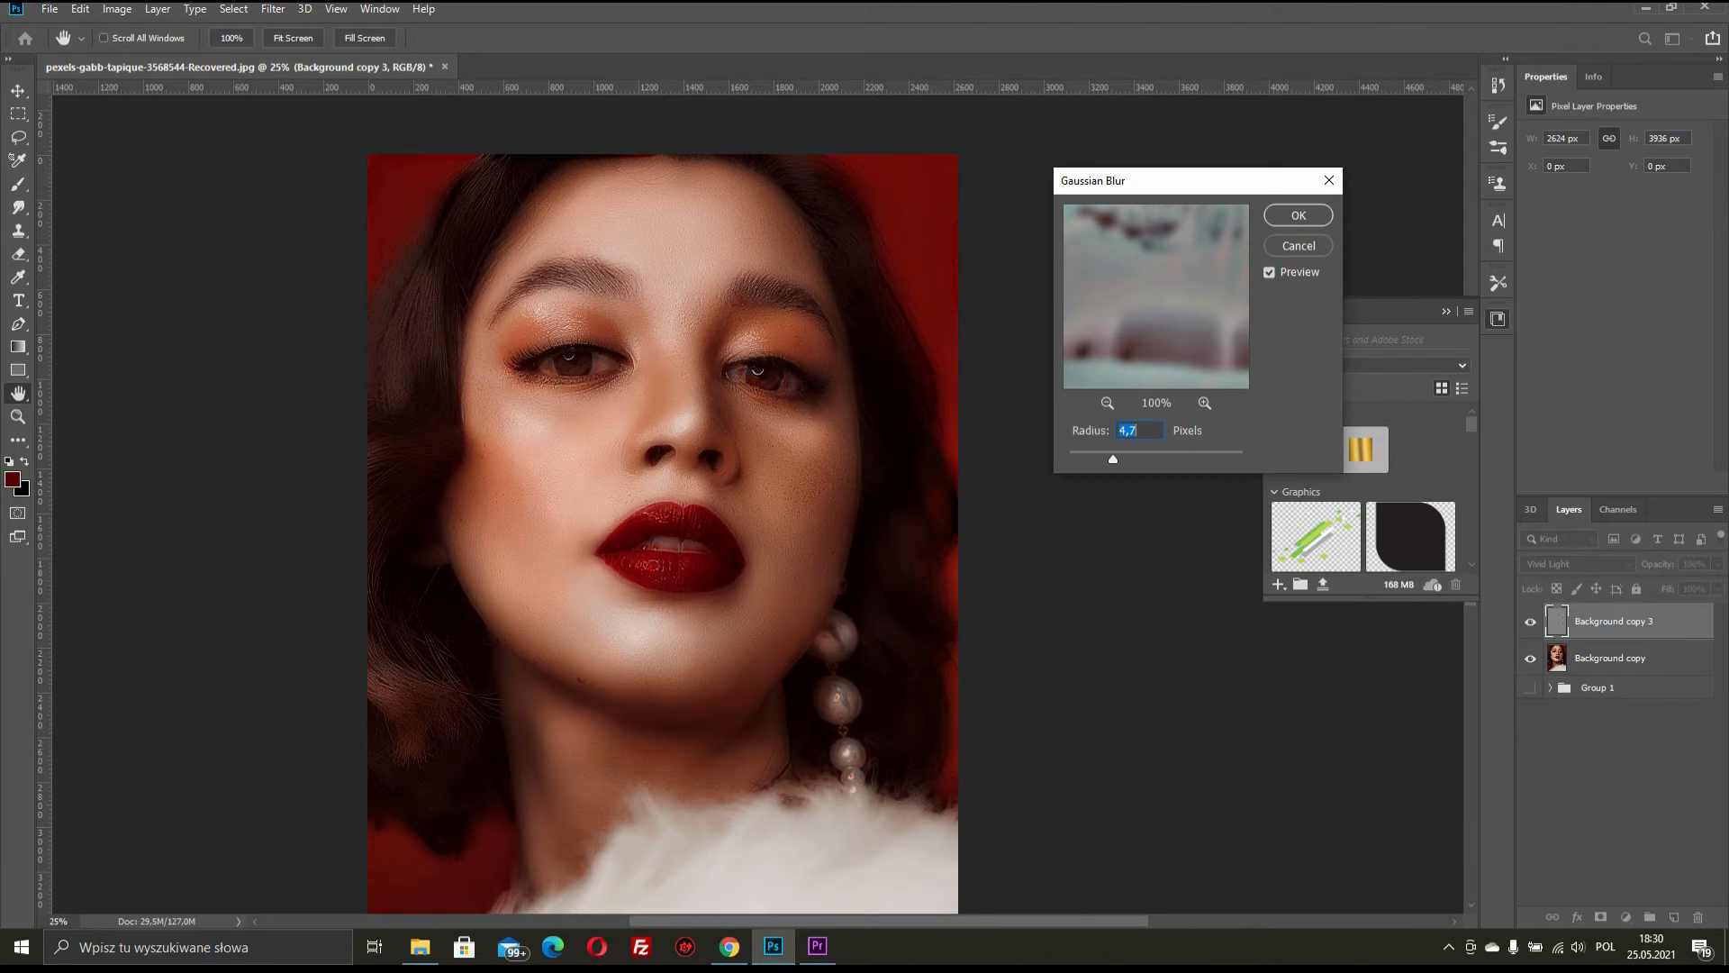
{"action": "type", "text": "3,1"}
{"action": "key", "text": "Tab"}
{"action": "type", "text": "0,1"}
{"action": "key", "text": "Tab"}
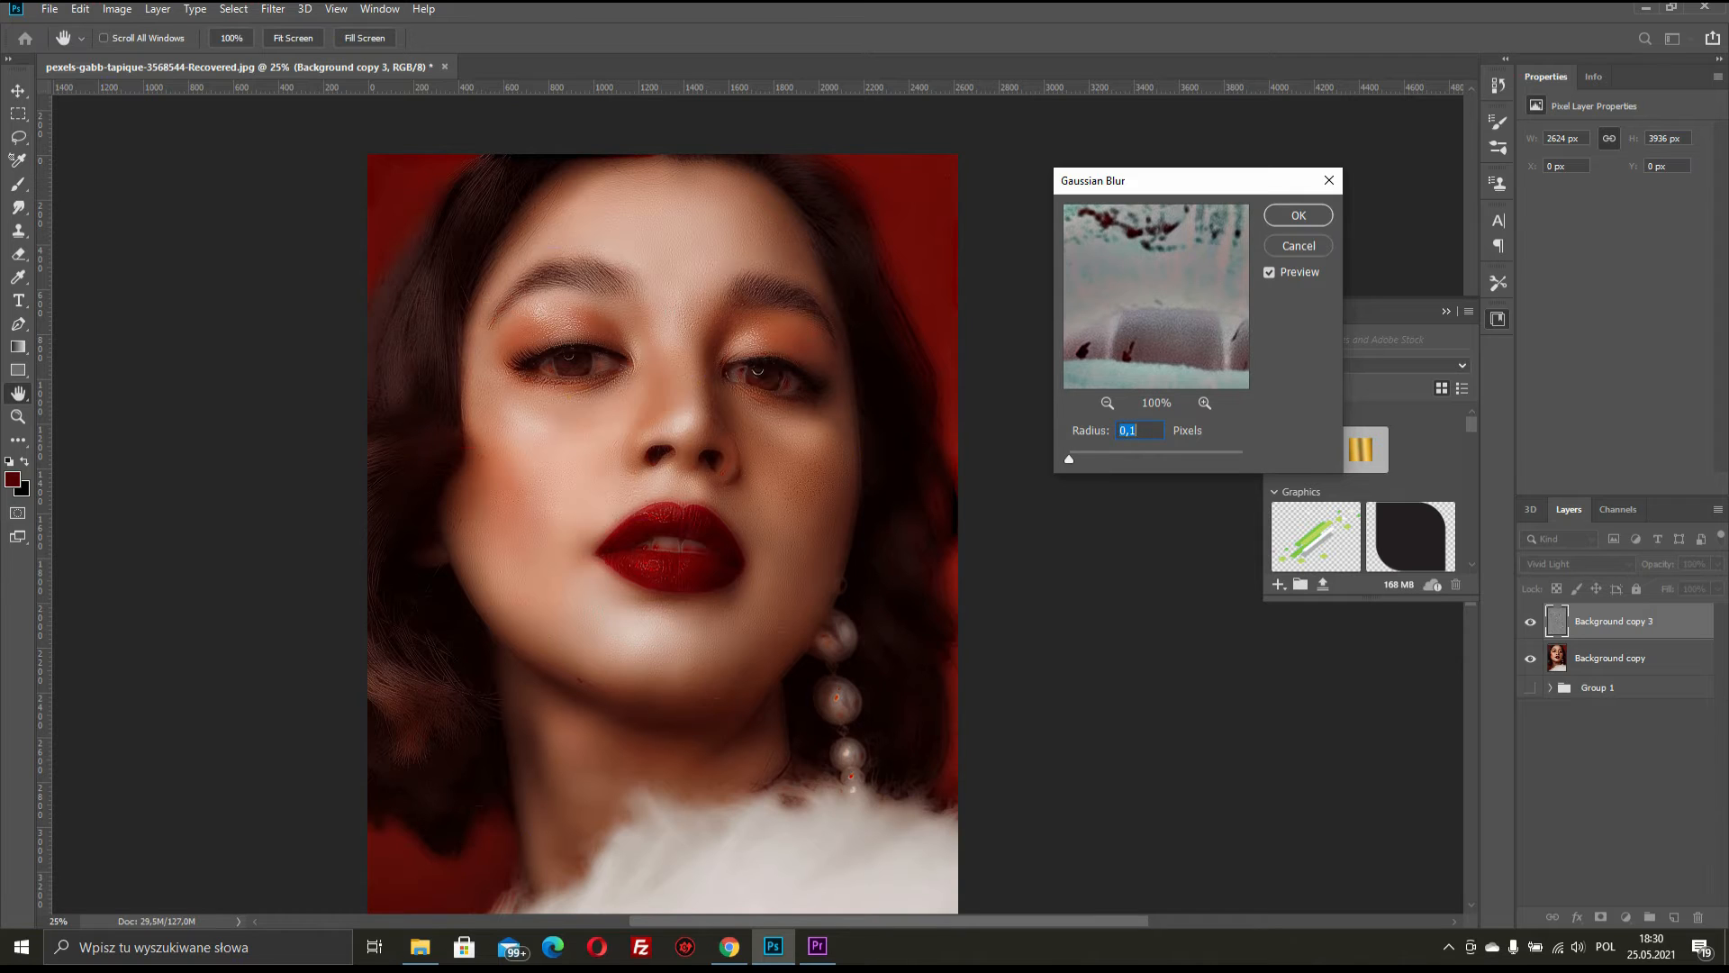
Fine-tune the Gaussian Blur to a small radius that brings back slight skin texture, and apply it to the high-pass layer
{"action": "type", "text": "0,5"}
{"action": "key", "text": "Up"}
{"action": "key", "text": "Up"}
{"action": "key", "text": "Up"}
{"action": "key", "text": "Up"}
{"action": "key", "text": "Up"}
{"action": "key", "text": "Up"}
{"action": "key", "text": "Up"}
{"action": "key", "text": "Up"}
{"action": "key", "text": "Up"}
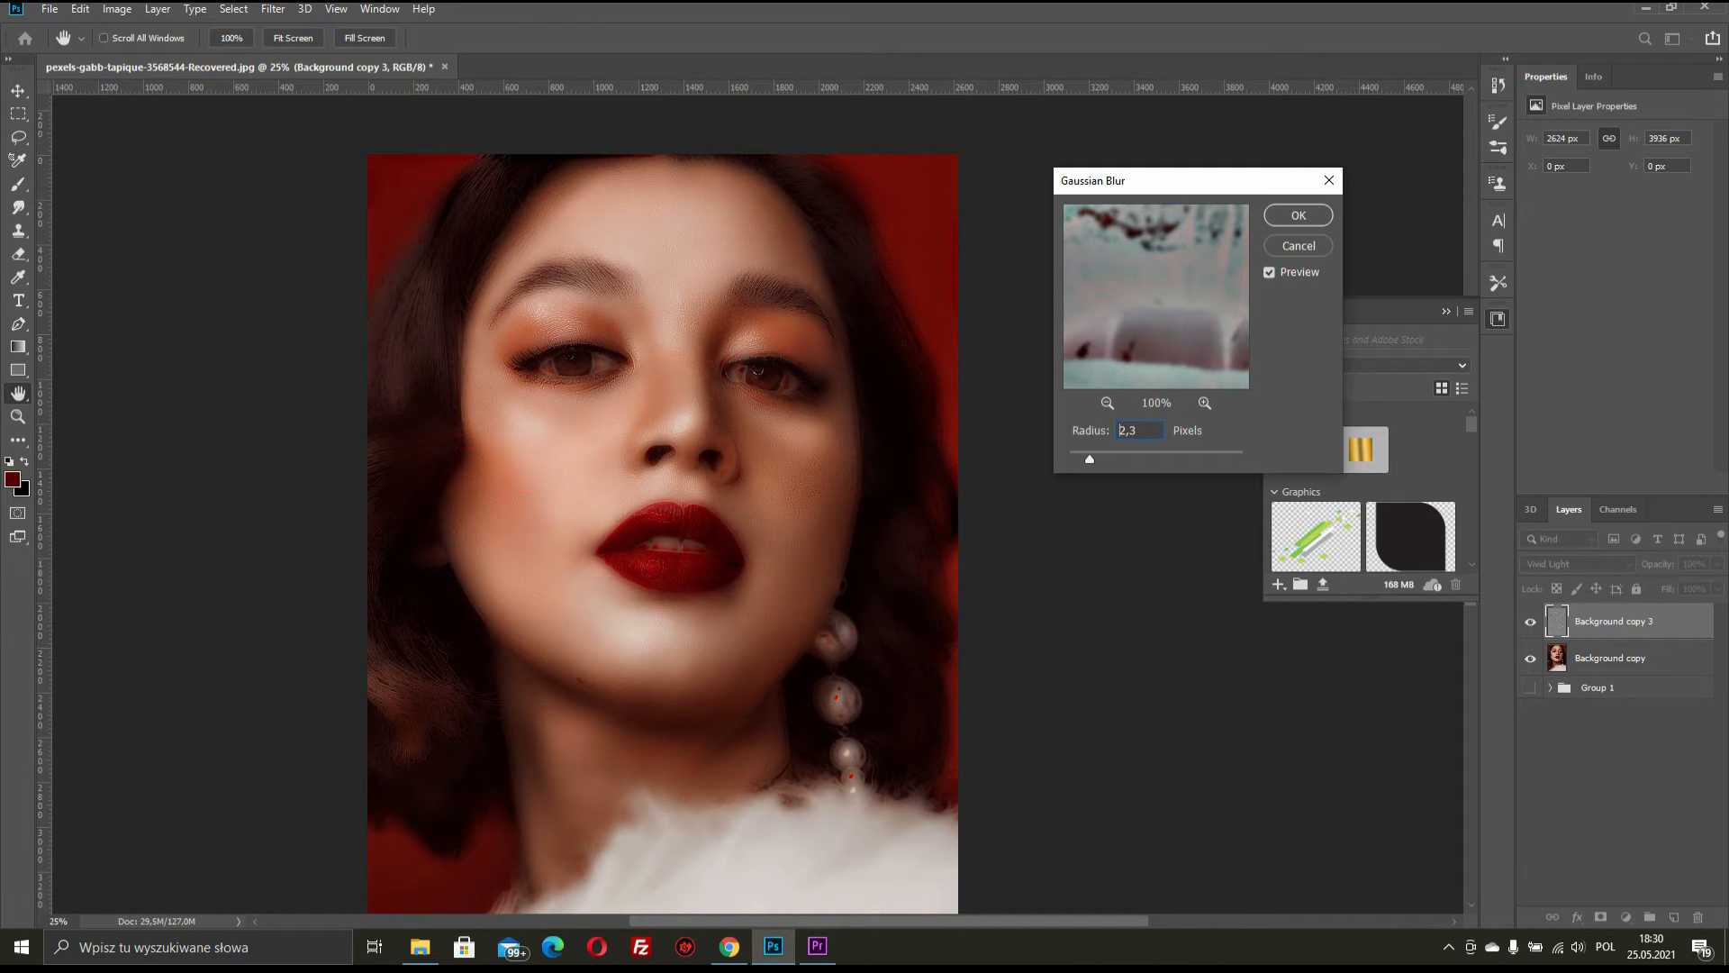
{"action": "key", "text": "Down"}
{"action": "key", "text": "Down"}
{"action": "key", "text": "Down"}
{"action": "key", "text": "Down"}
{"action": "key", "text": "ctrl+a"}
{"action": "key", "text": "Return"}
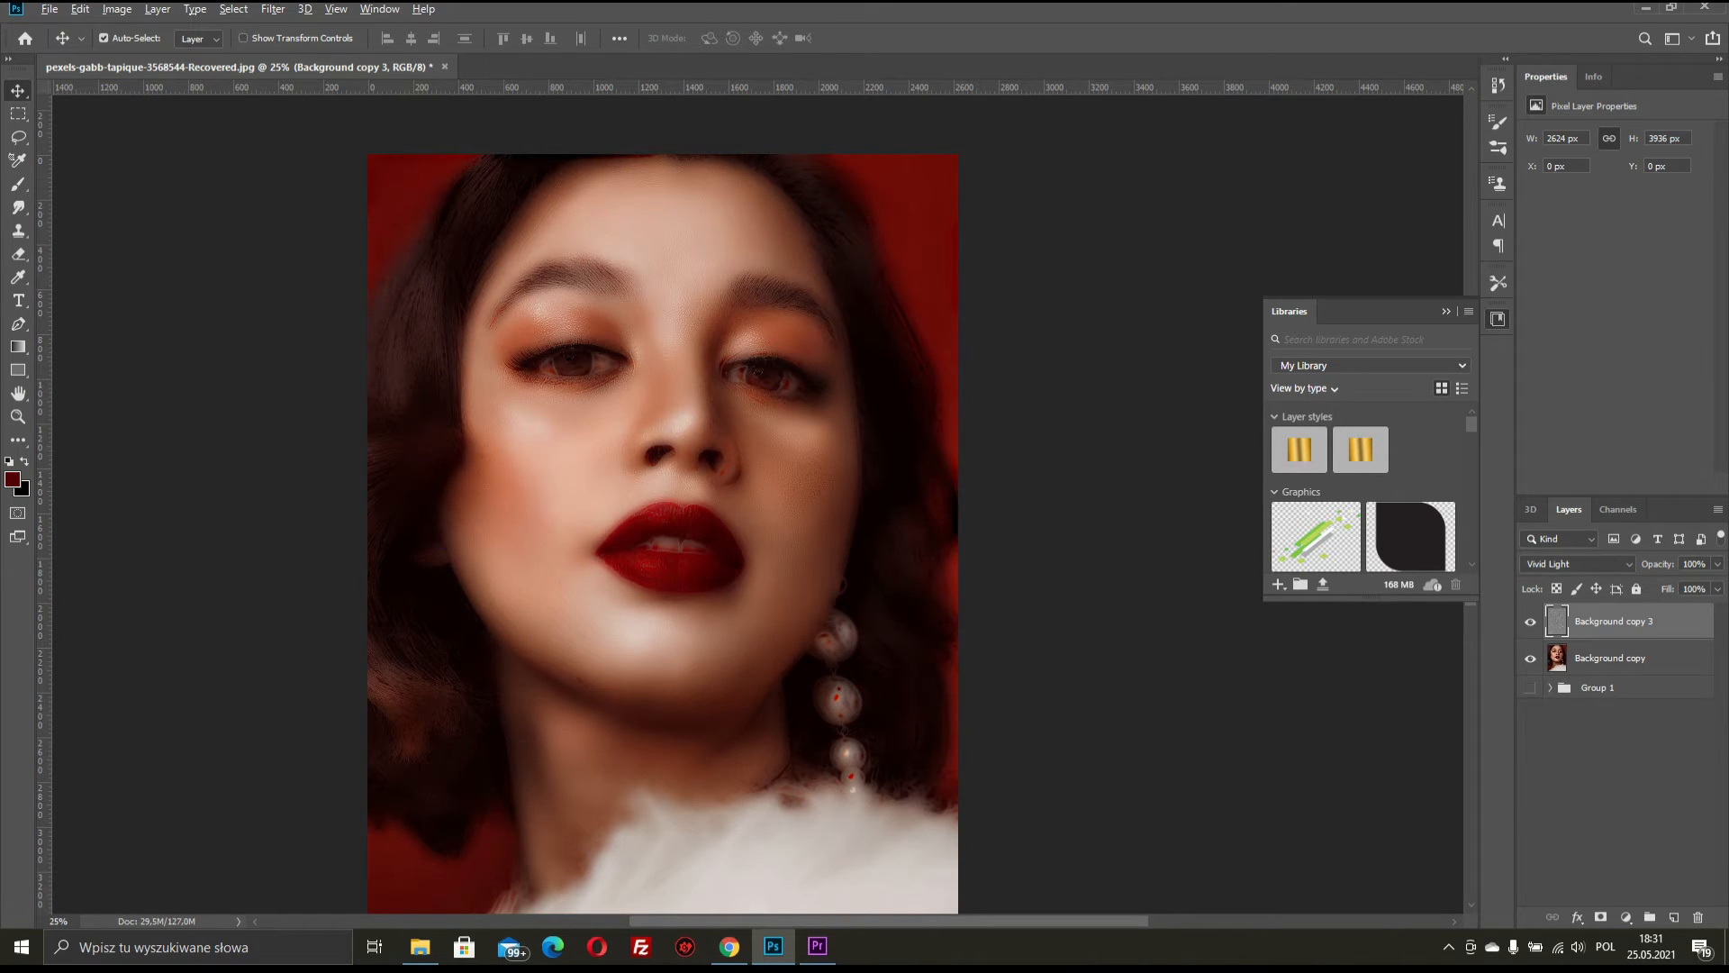
Hide the smoothing layer behind a black mask and brush white on the mask over the forehead skin
{"action": "left_click", "coordinate": [1601, 917], "text": "alt"}
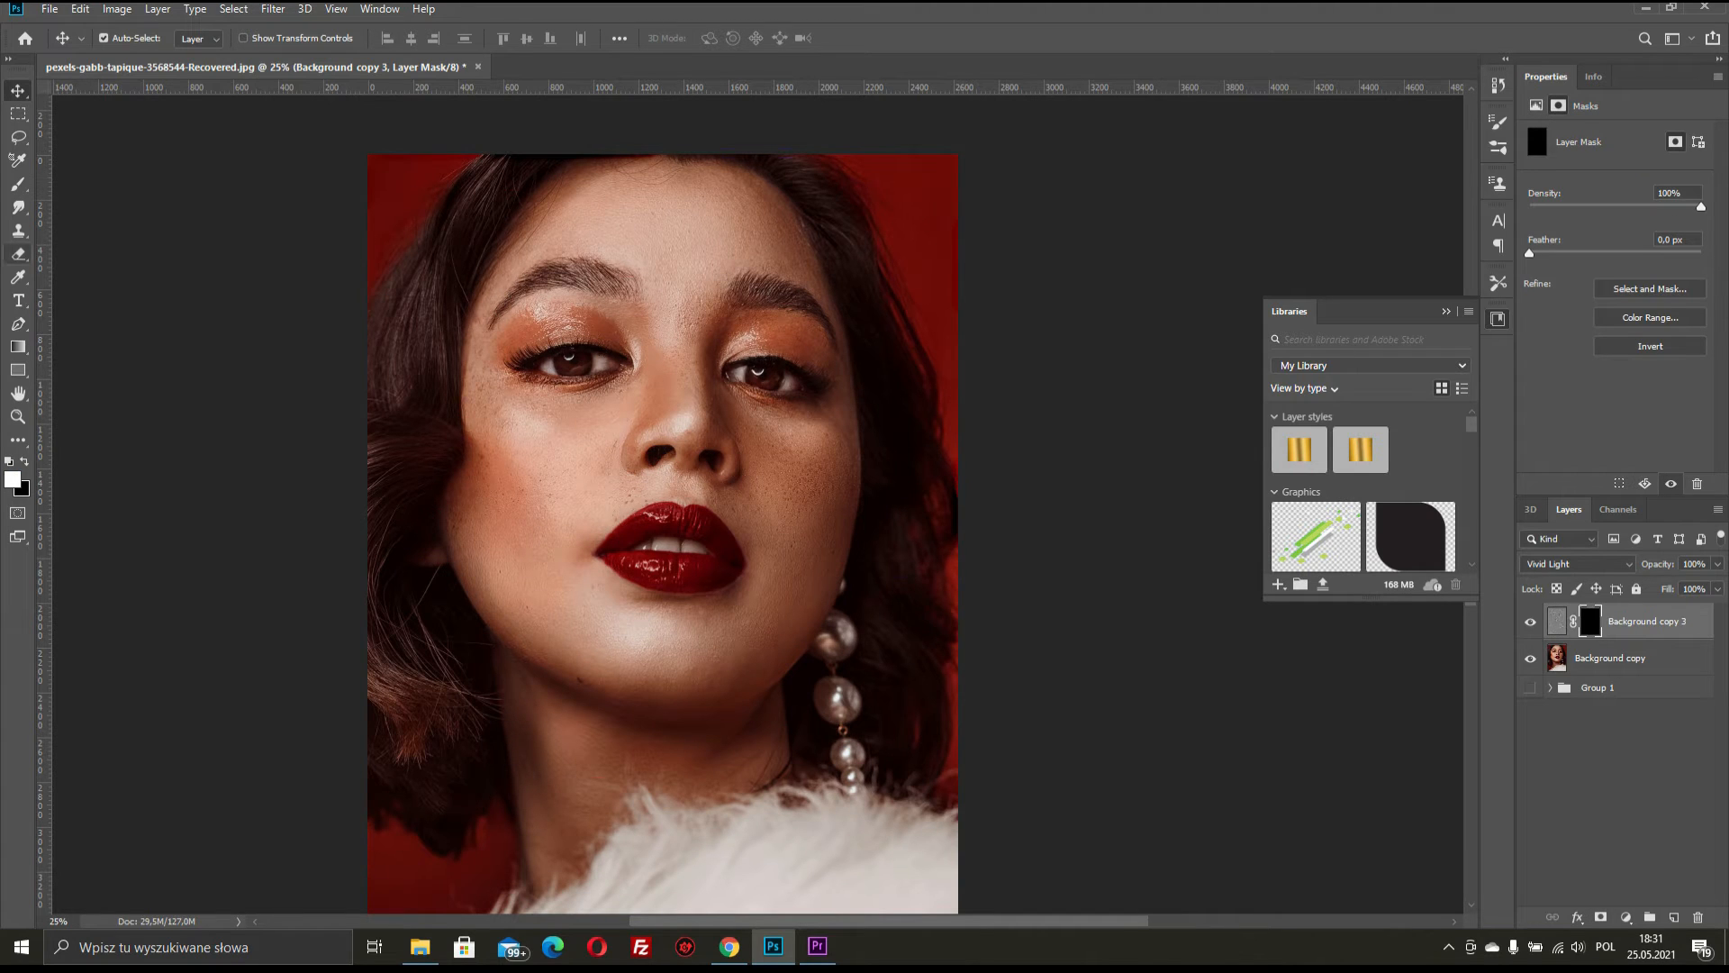
{"action": "left_click", "coordinate": [18, 184]}
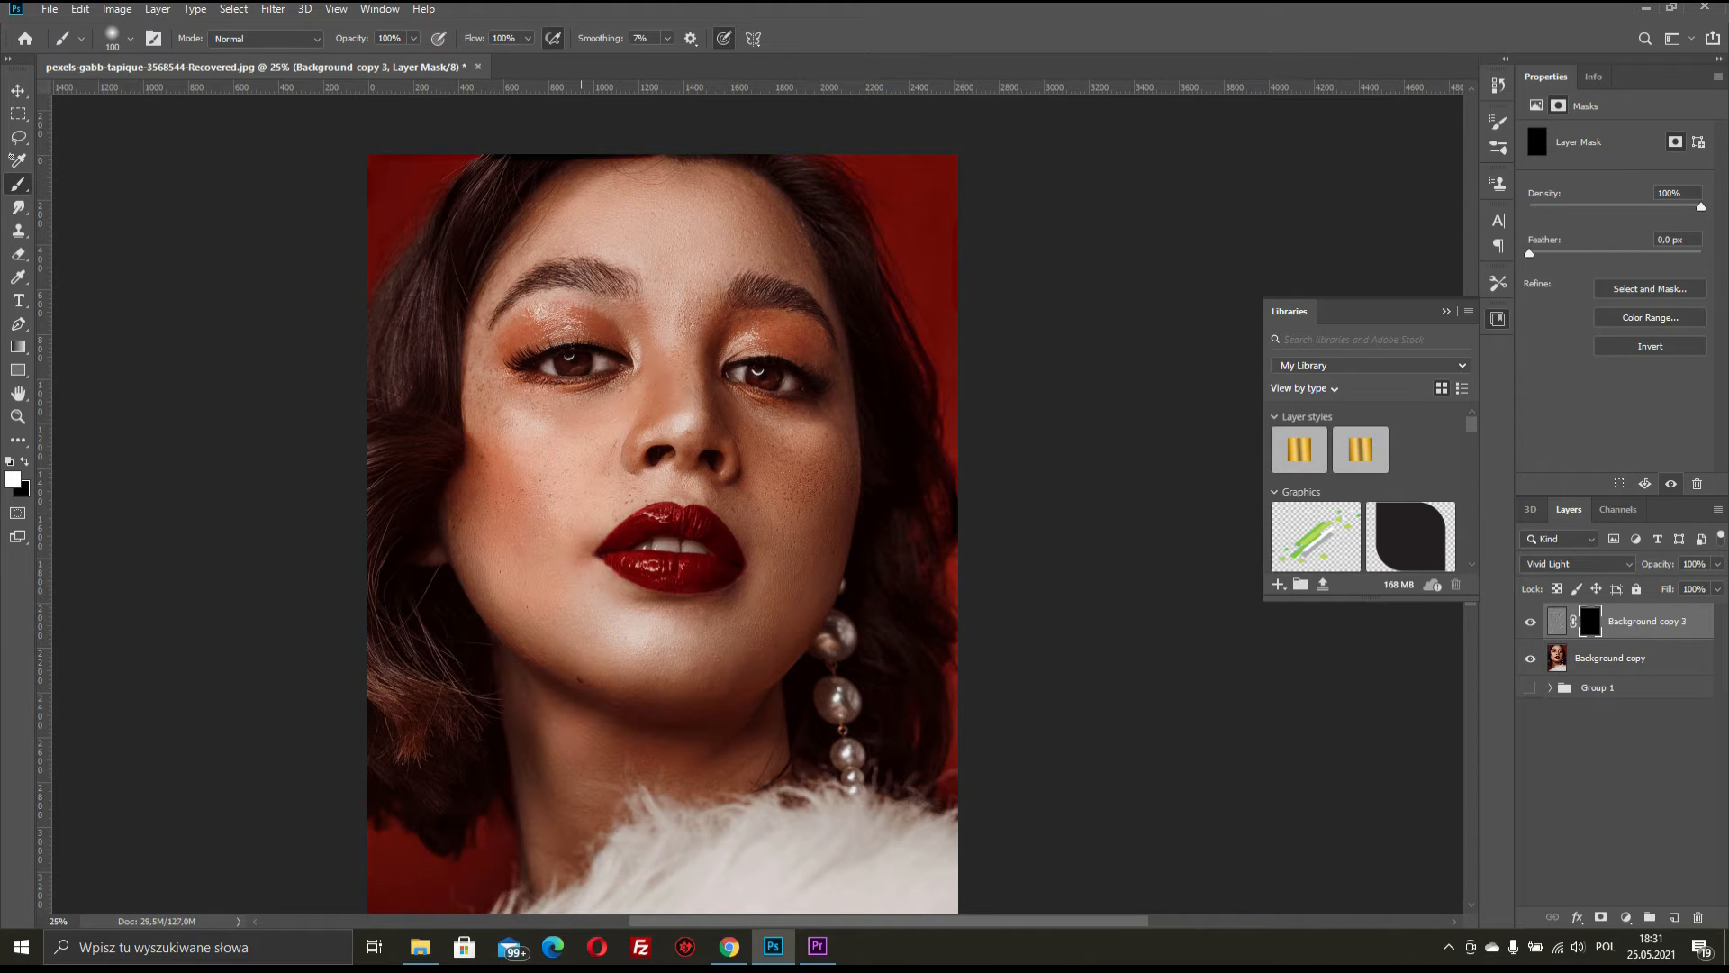
{"action": "key", "text": "ctrl+plus"}
{"action": "key", "text": "ctrl+plus"}
{"action": "key", "text": "ctrl+plus"}
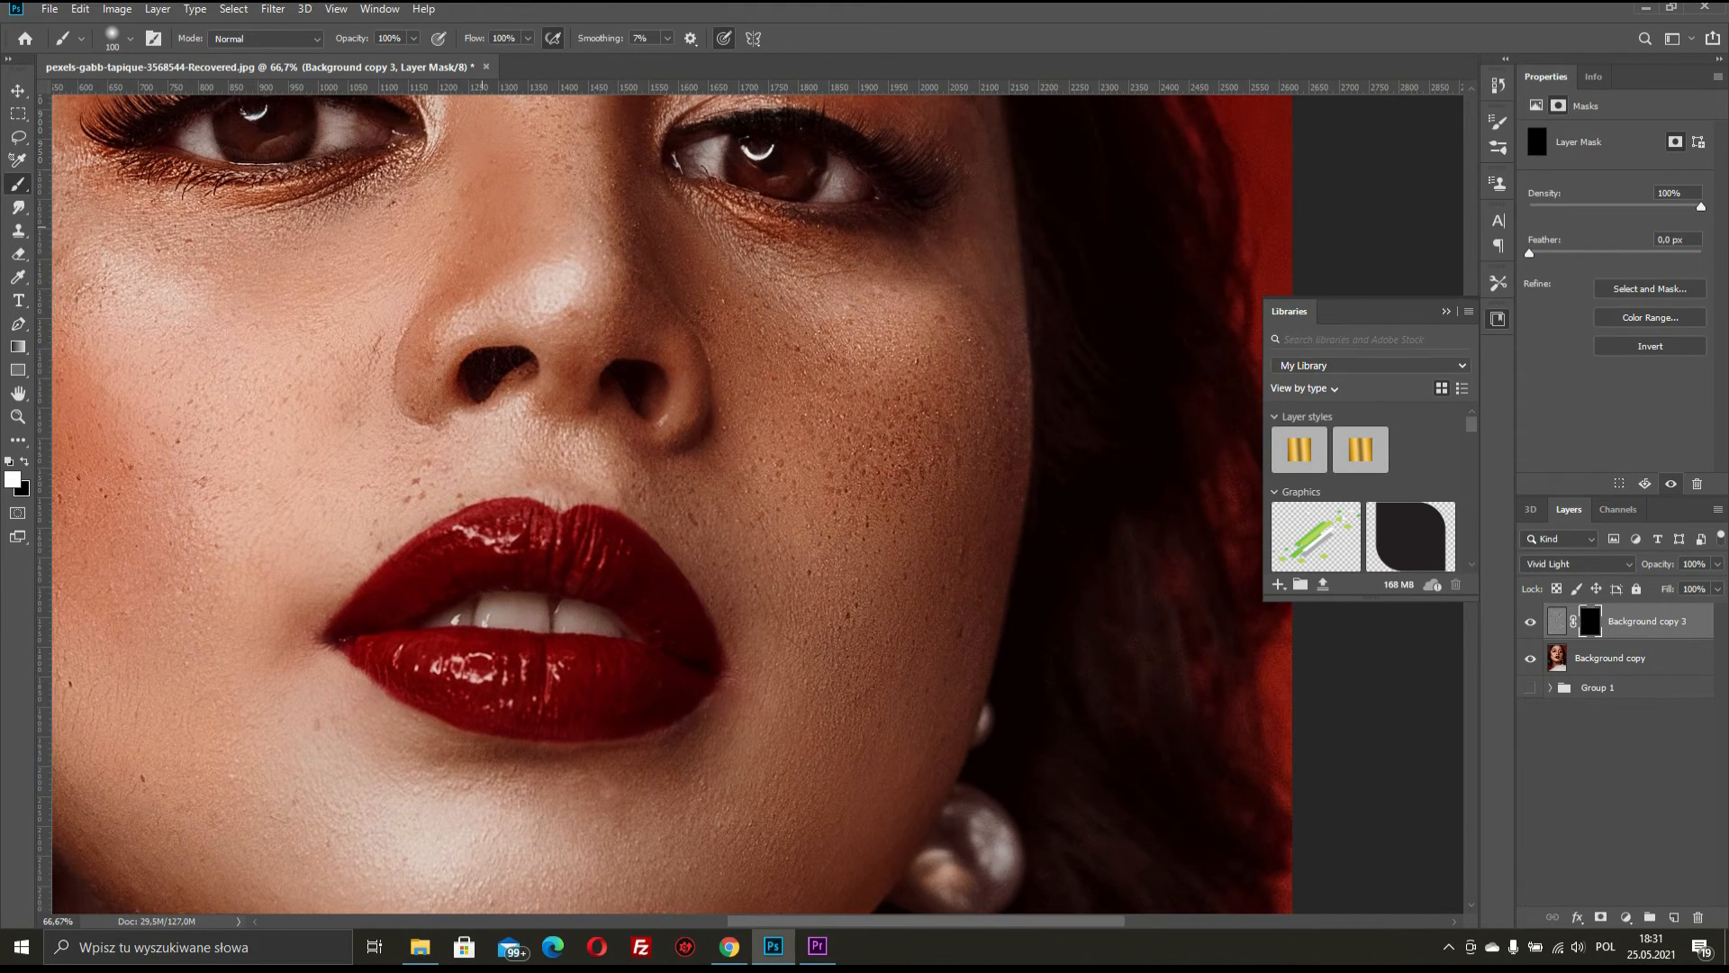
{"action": "left_click_drag", "start_coordinate": [481, 229], "coordinate": [615, 465]}
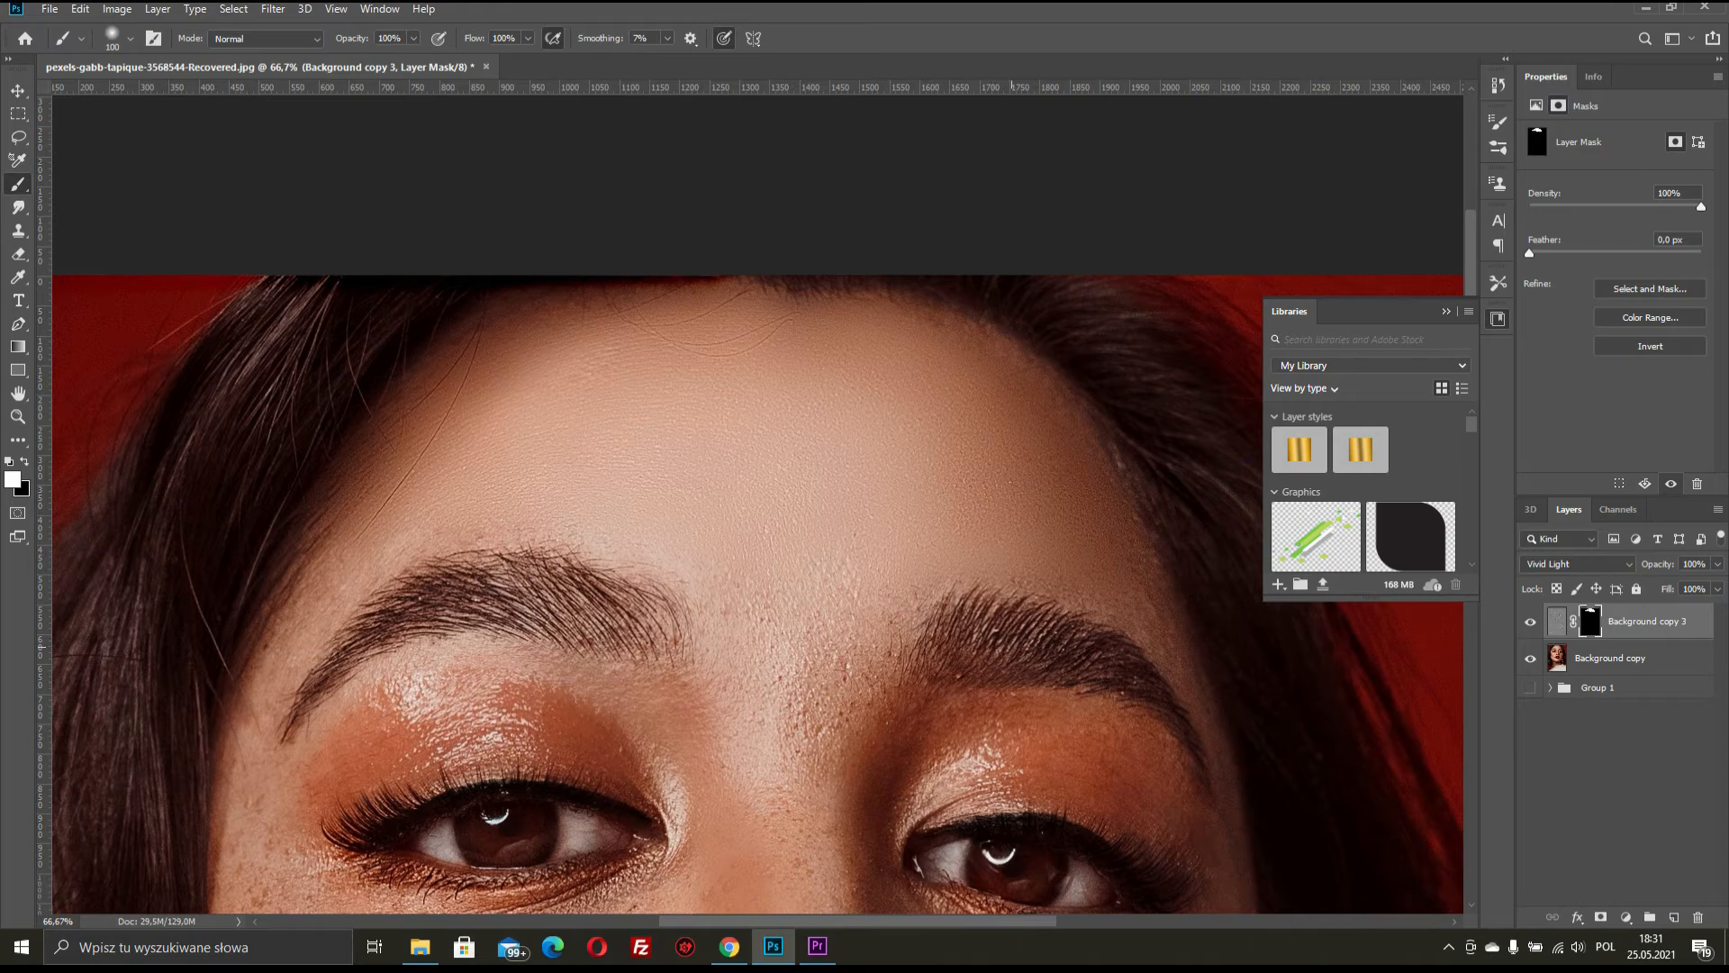
Paint white on the mask over the nose, the cheek beside the dark curl and that side's eyelid to smooth them
{"action": "scroll", "coordinate": [751, 540], "scroll_direction": "down", "scroll_amount": 5}
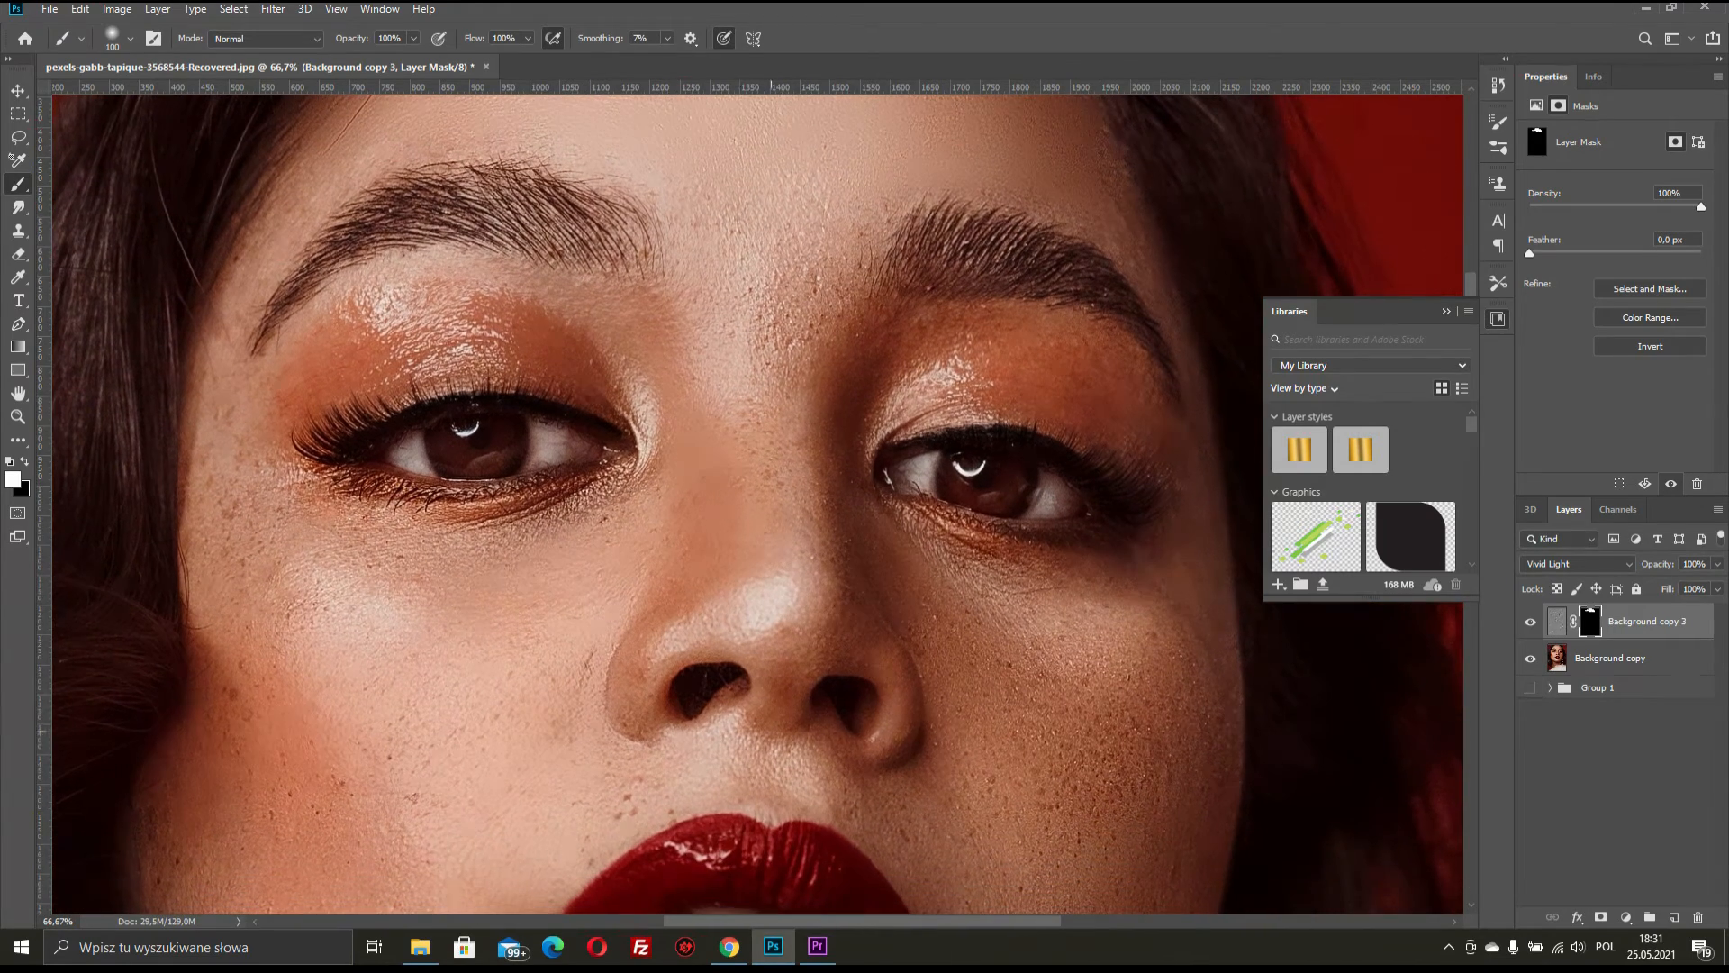
{"action": "scroll", "coordinate": [750, 504], "scroll_direction": "down", "scroll_amount": 5}
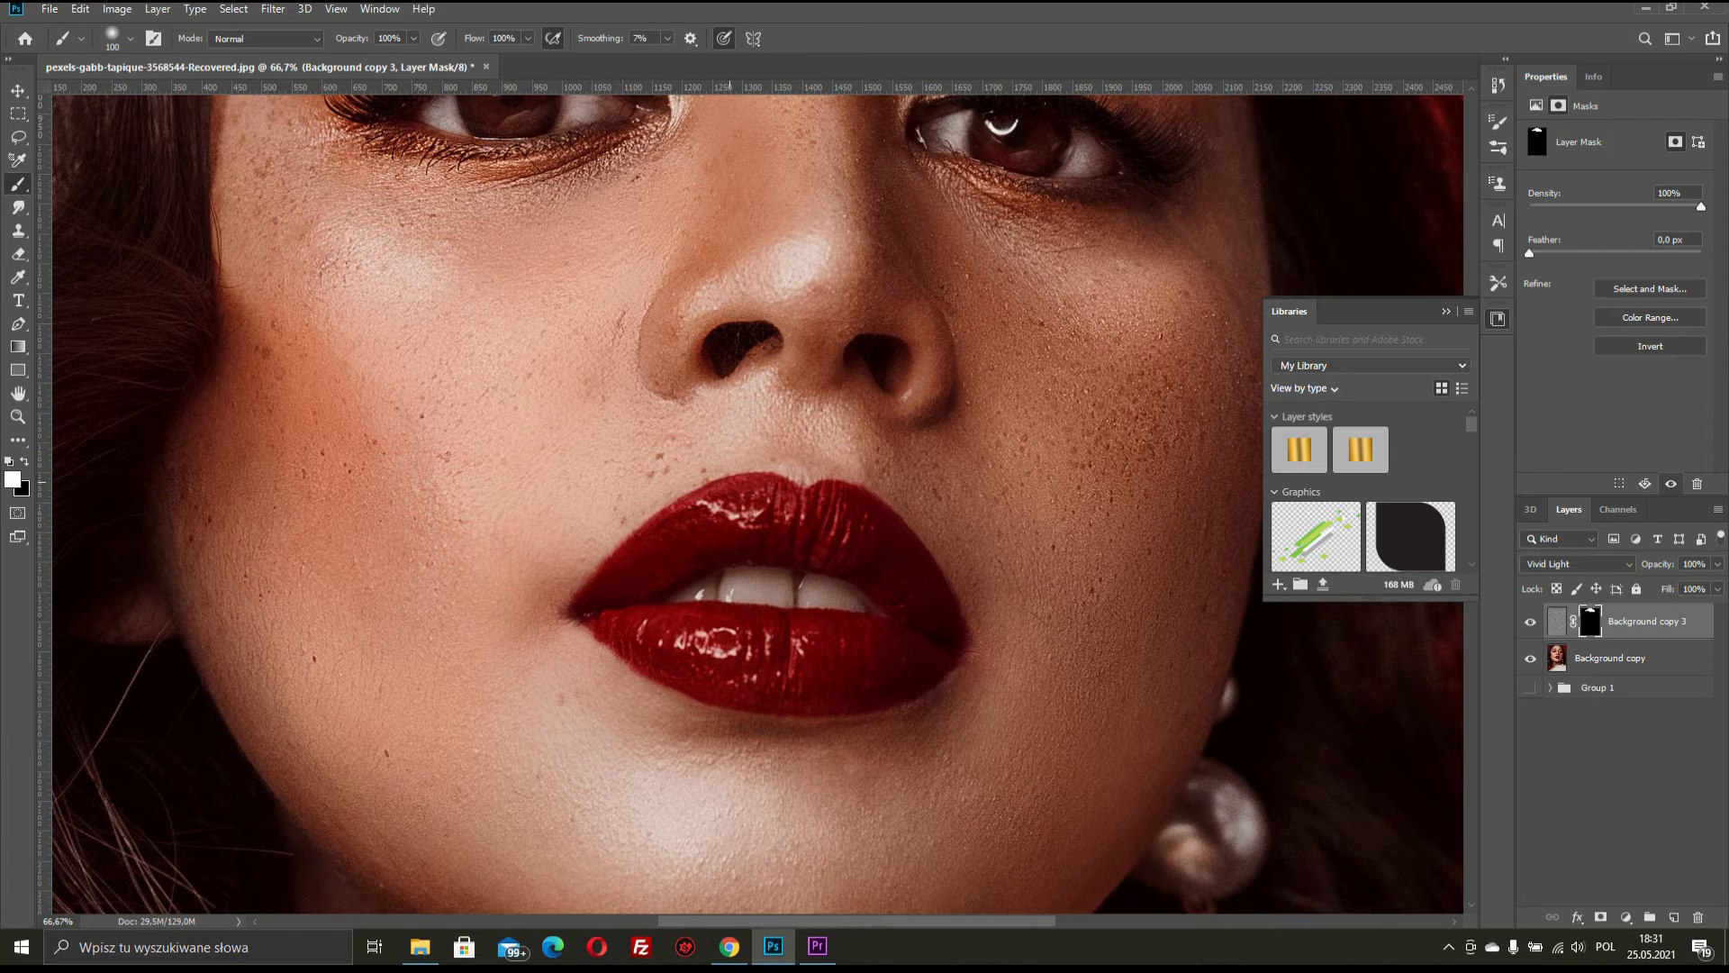
{"action": "left_click_drag", "start_coordinate": [502, 345], "coordinate": [753, 584]}
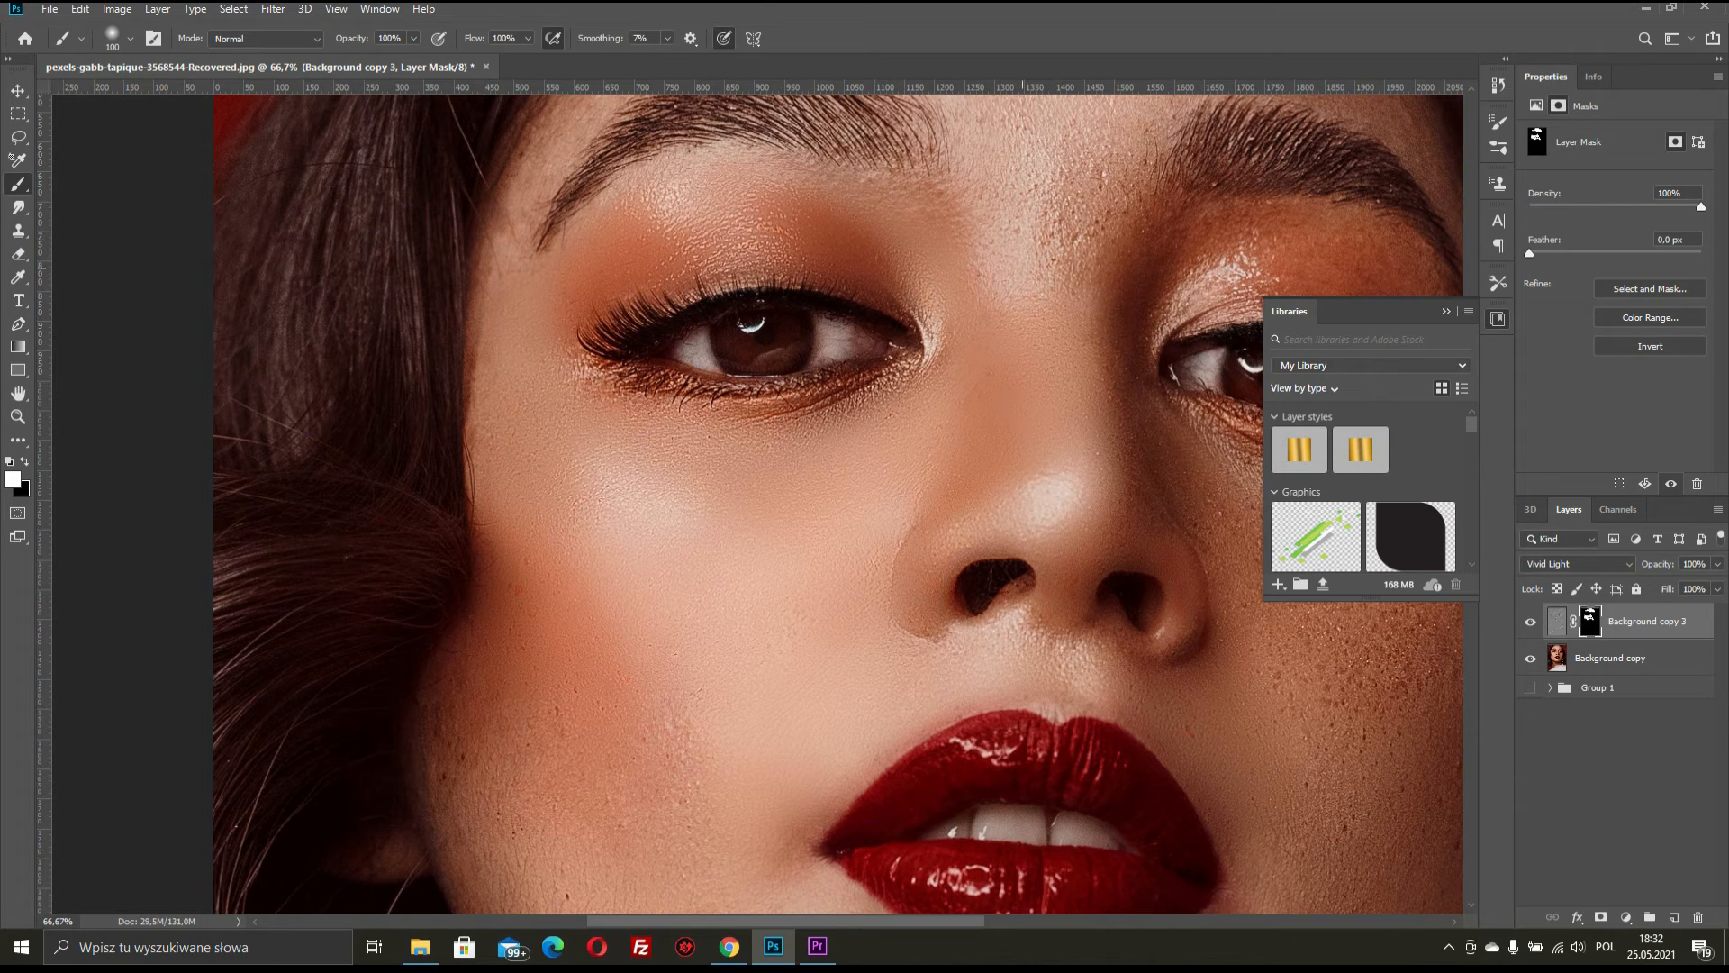
{"action": "left_click_drag", "start_coordinate": [900, 360], "coordinate": [803, 630]}
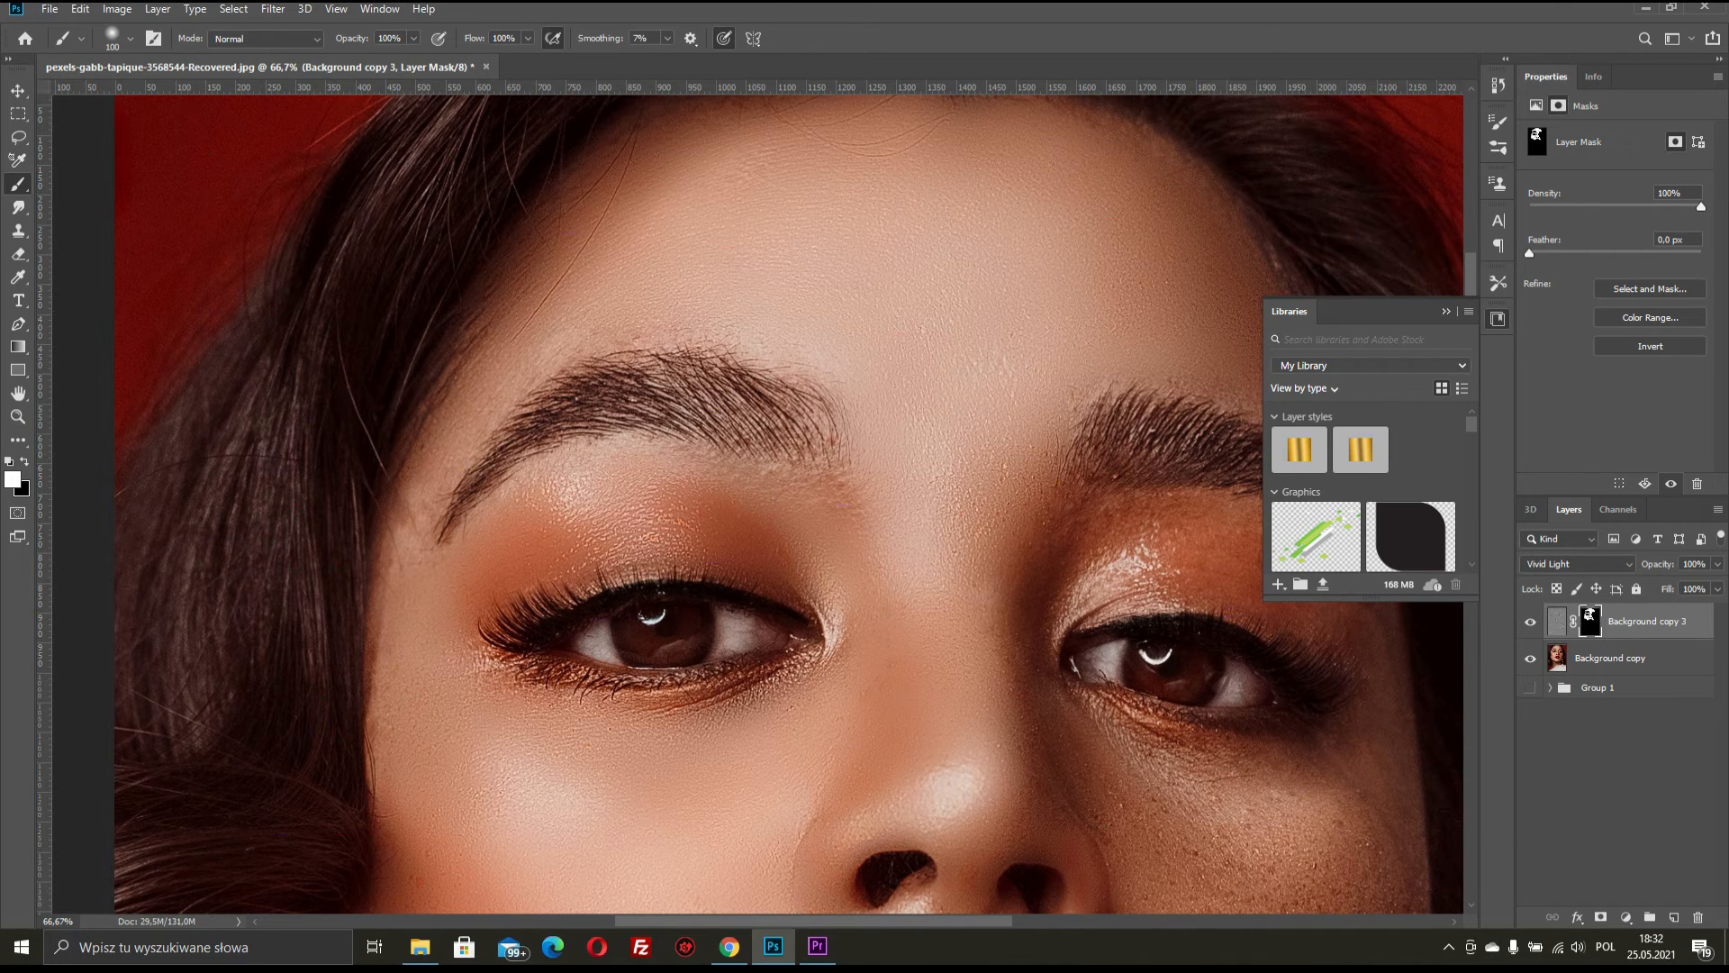
Reduce the brush flow to 41% and paint the mask over the remaining unsmoothed facial skin, avoiding eyes, brows and lips
{"action": "left_click", "coordinate": [527, 38]}
{"action": "left_click_drag", "start_coordinate": [528, 59], "coordinate": [477, 59]}
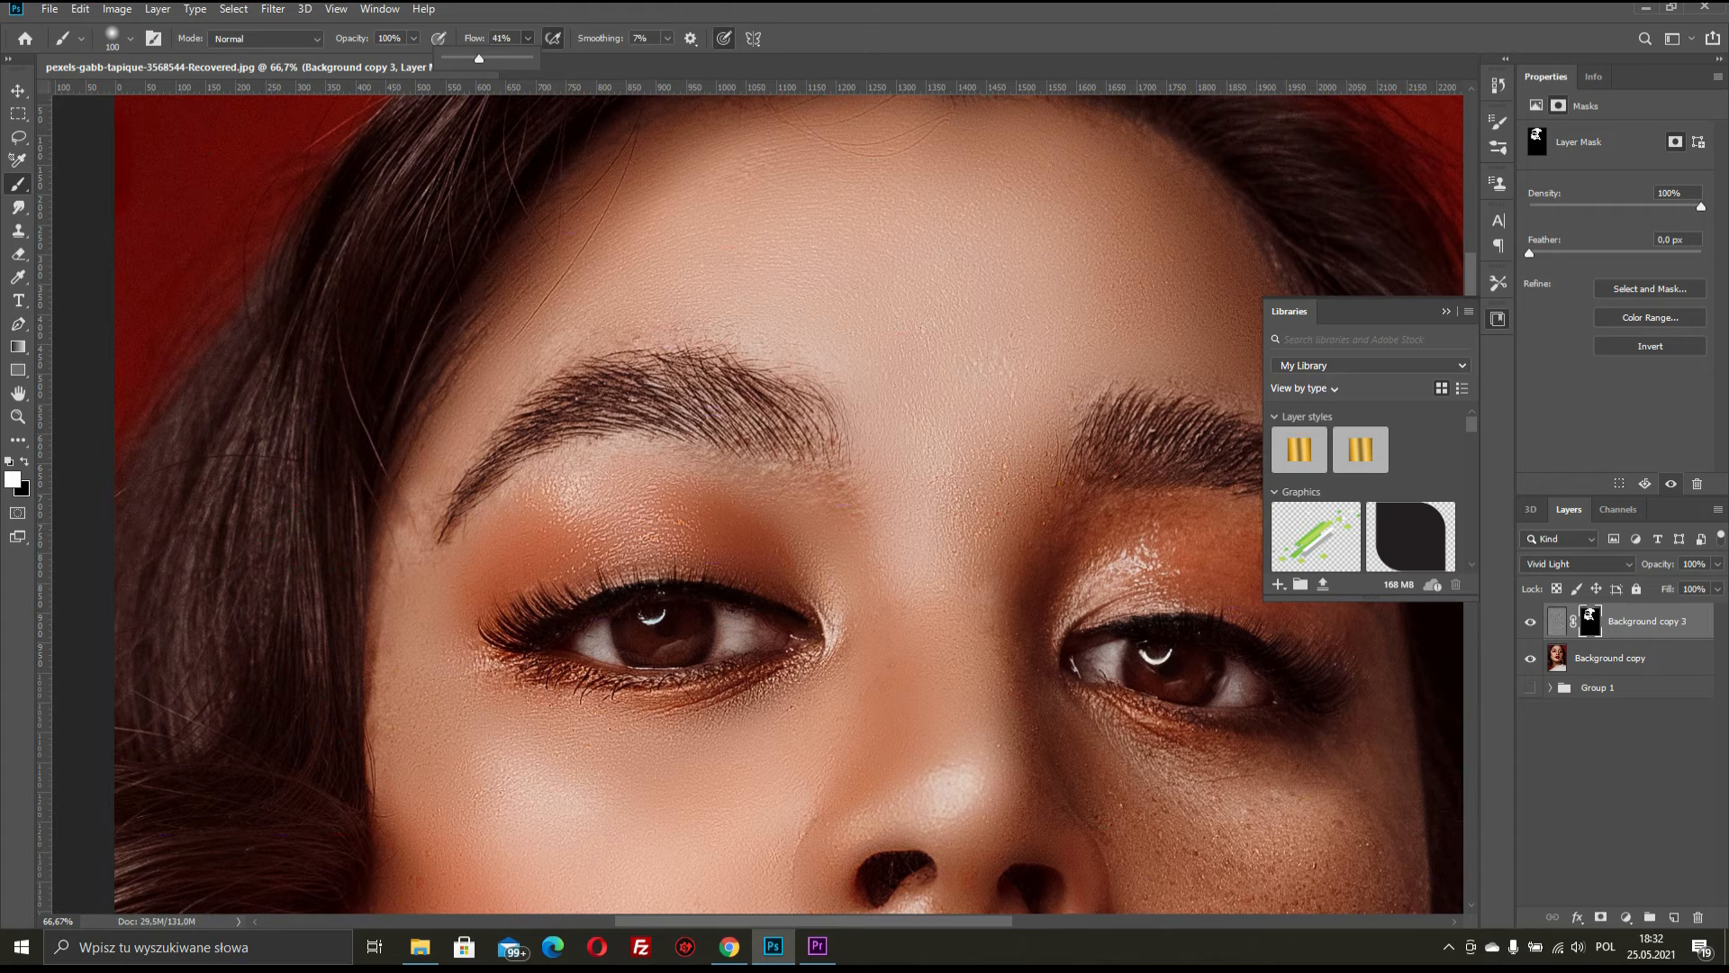
{"action": "left_click", "coordinate": [528, 38]}
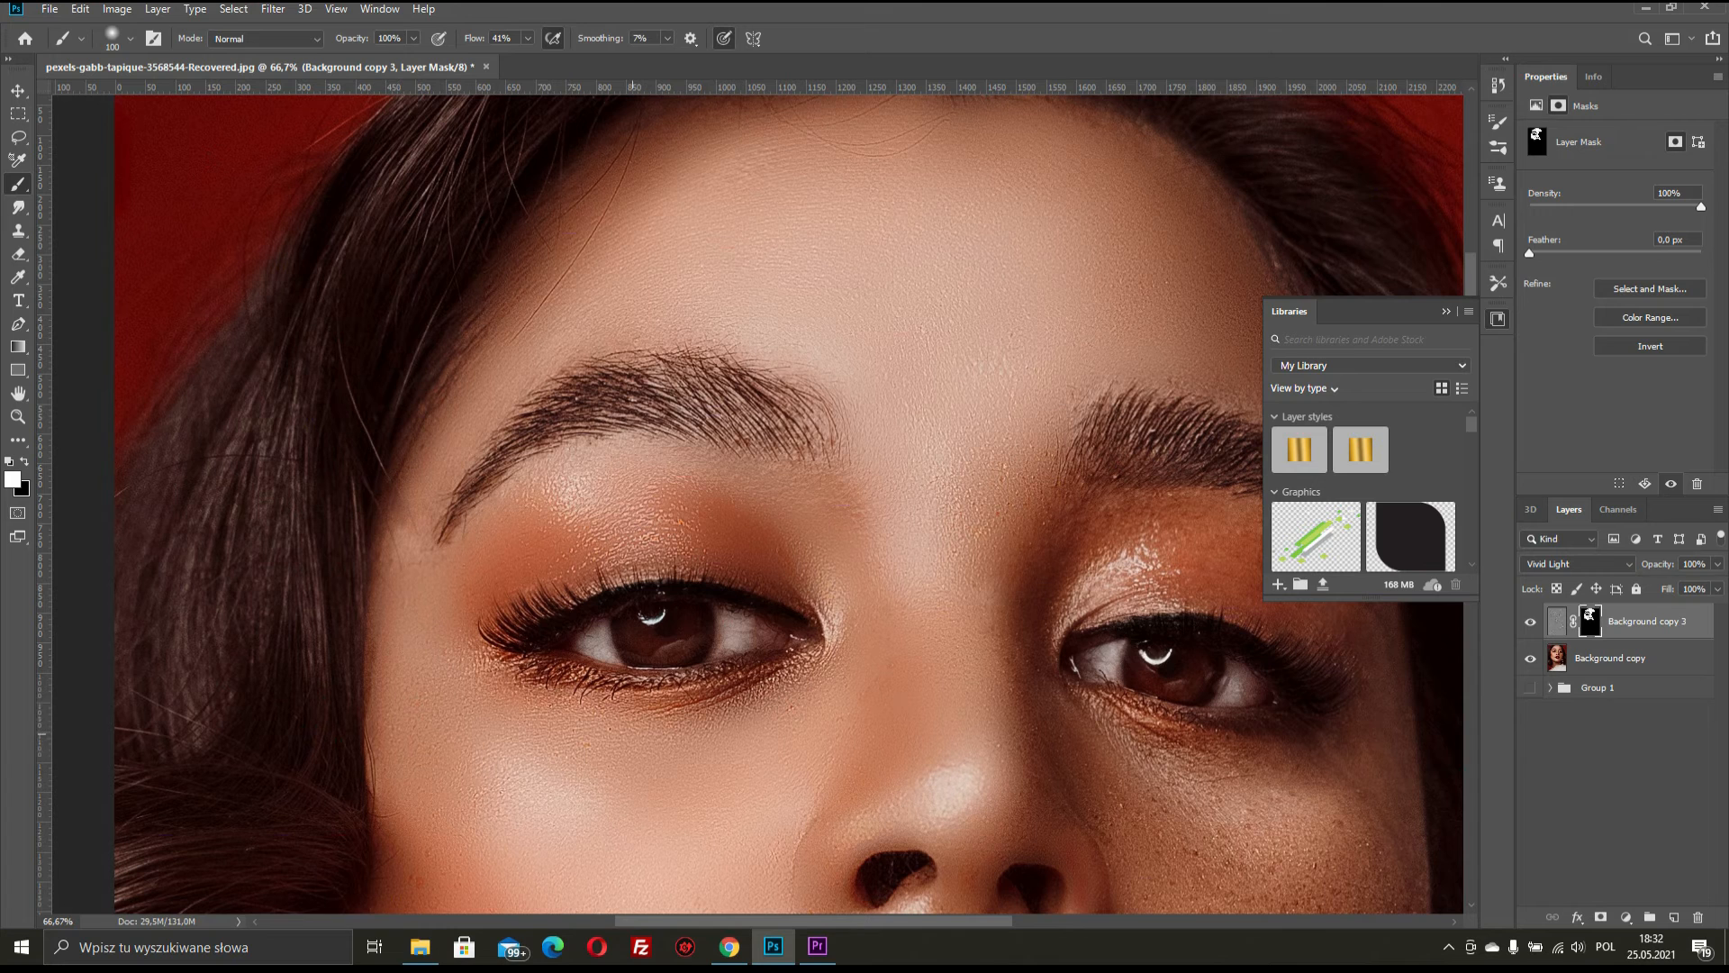
{"action": "key", "text": "ctrl+minus"}
{"action": "key", "text": "ctrl+minus"}
{"action": "key", "text": "ctrl+minus"}
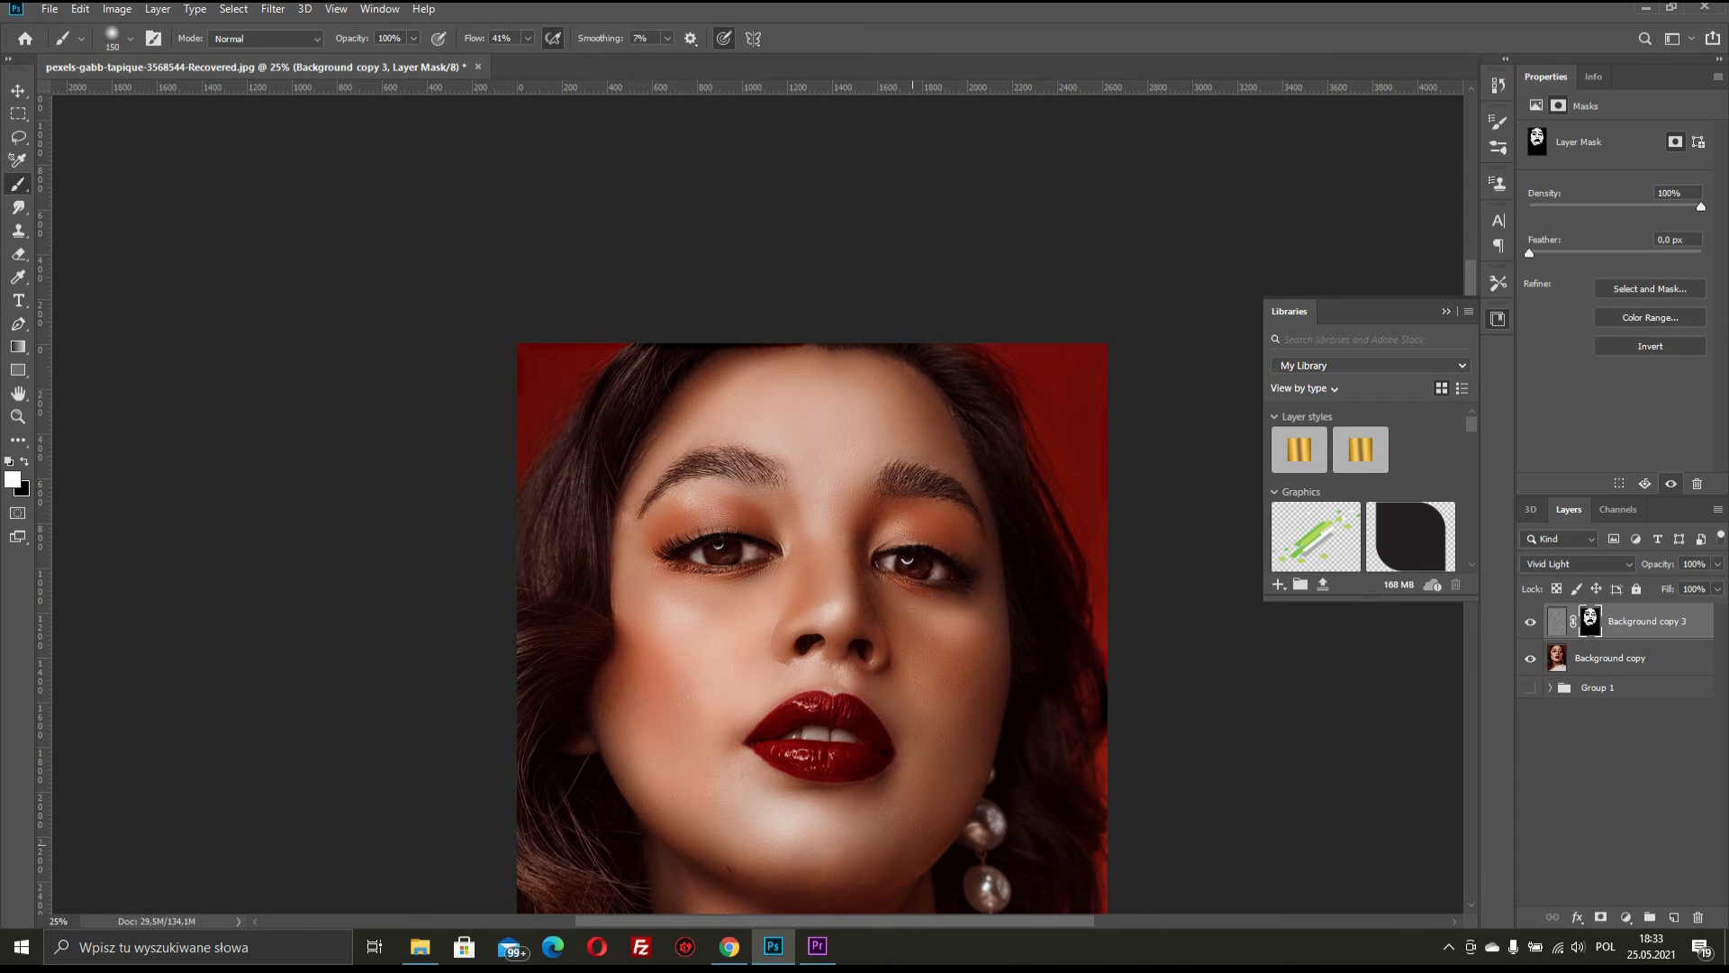
Brush white on the mask over the lower cheek and chin with a 300-pixel brush at 41% flow
{"action": "scroll", "coordinate": [810, 621], "scroll_direction": "down", "scroll_amount": 3}
{"action": "scroll", "coordinate": [810, 621], "scroll_direction": "left", "scroll_amount": 1}
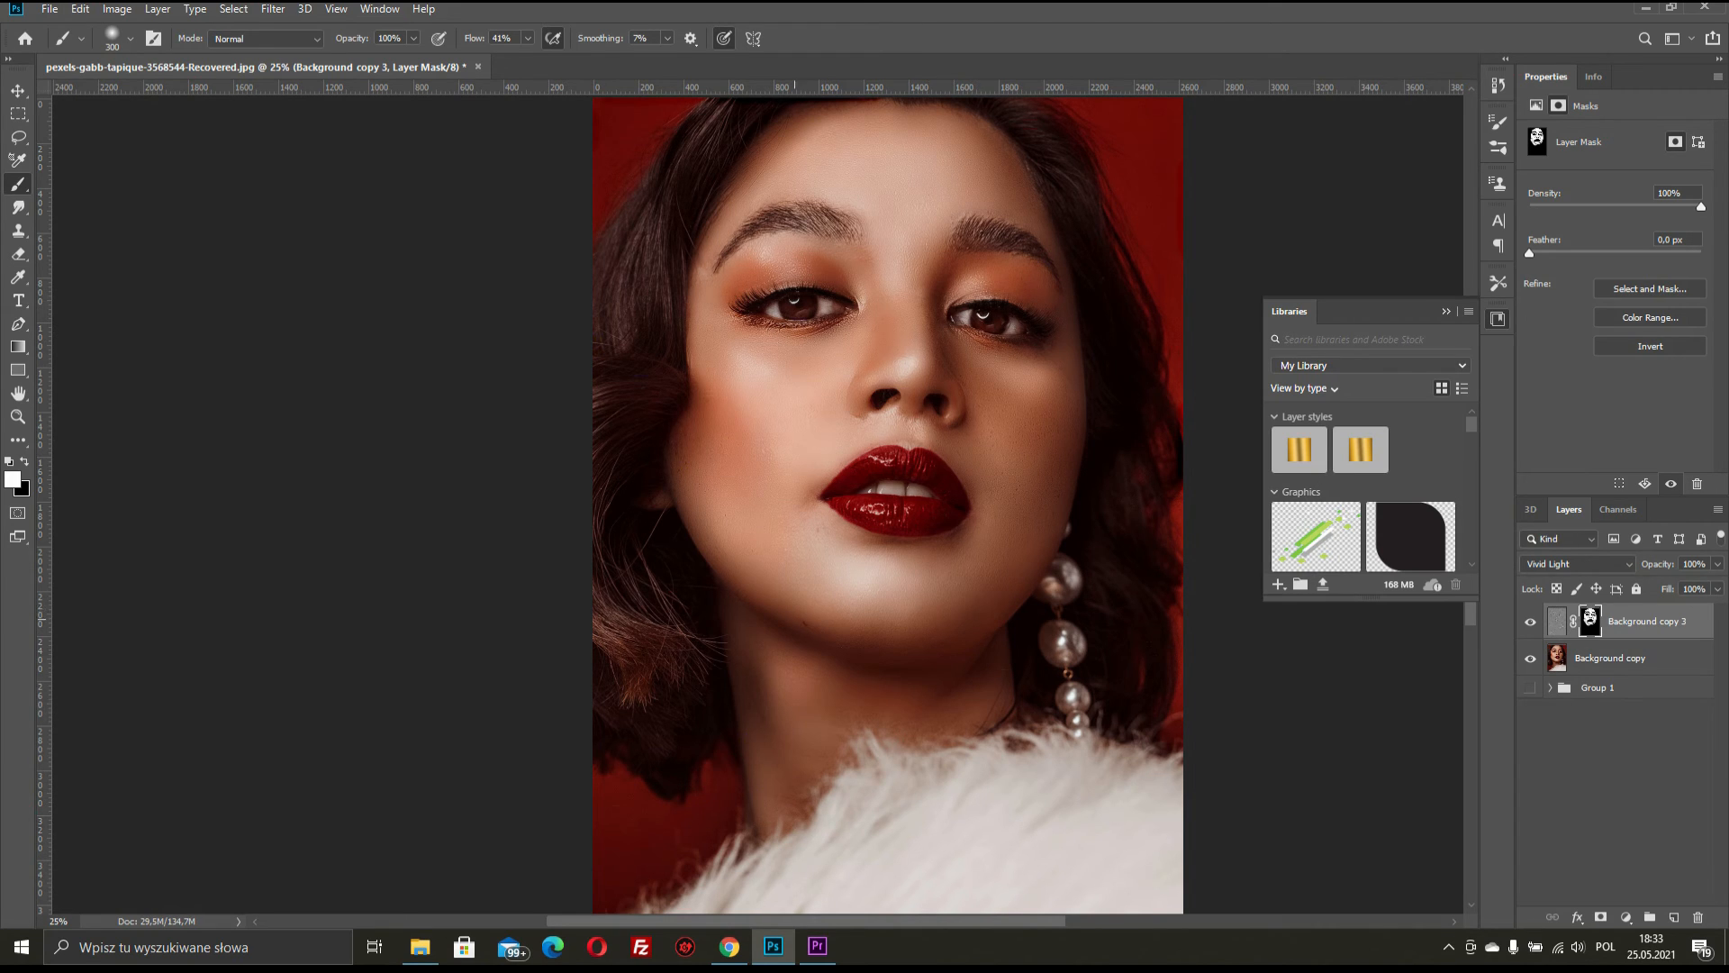
{"action": "left_click_drag", "start_coordinate": [693, 485], "coordinate": [873, 592]}
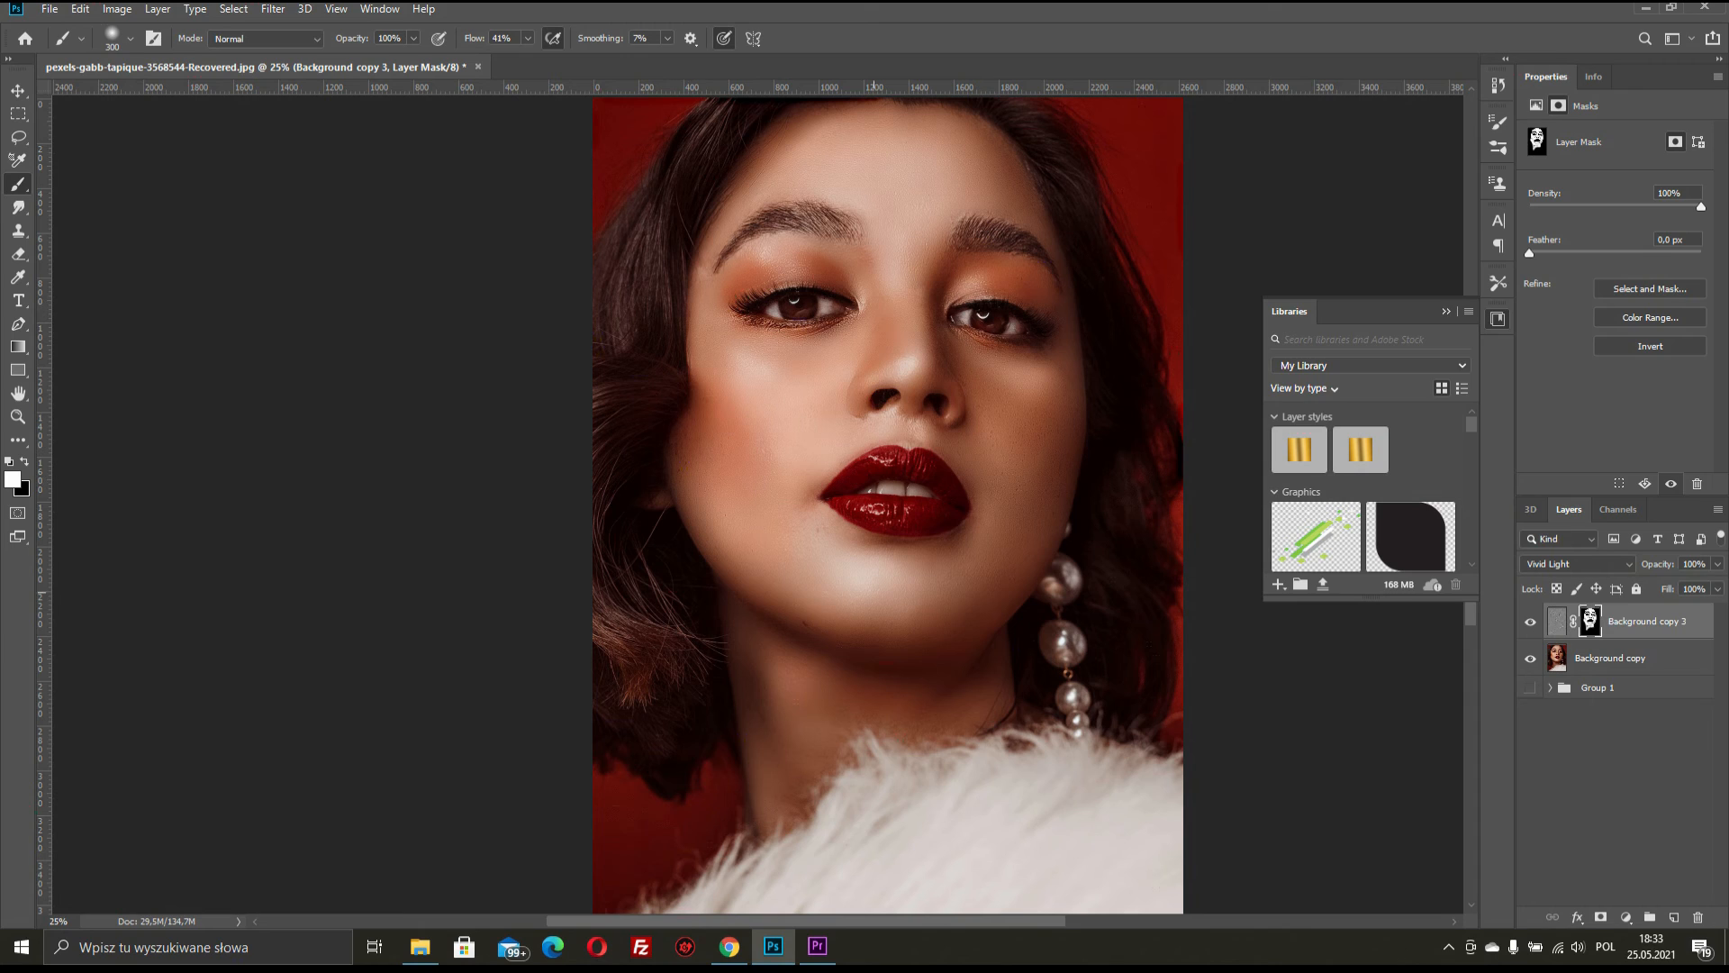